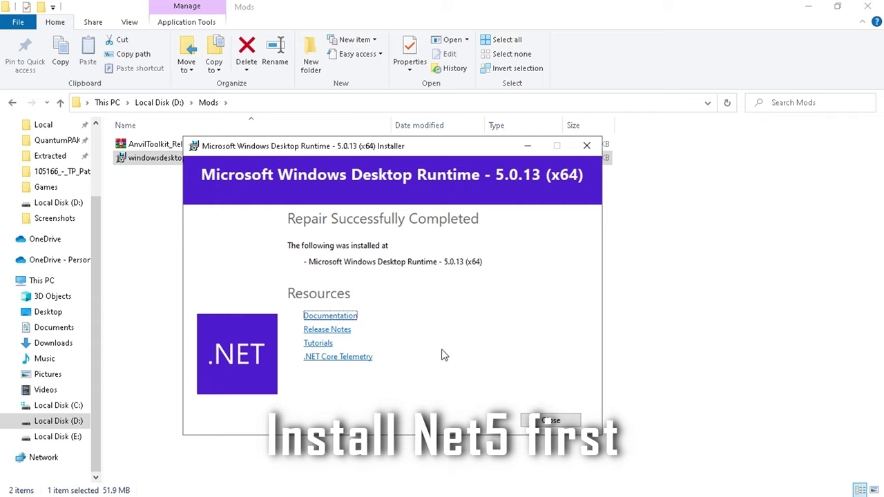
# Close the finished .NET runtime installer and extract the AnvilToolkit_Release_v1.2.5 archive into its own folder in D:\Mods.
pyautogui.click(551, 420)
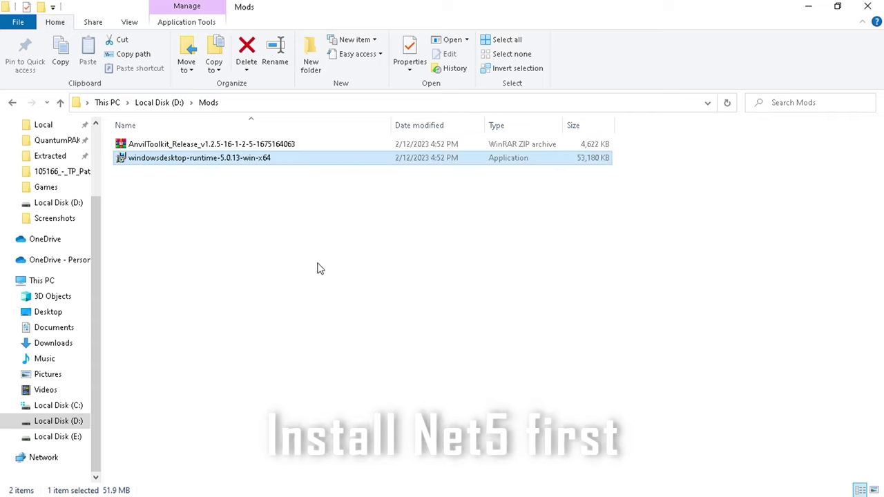
pyautogui.click(299, 144)
pyautogui.rightClick(300, 144)
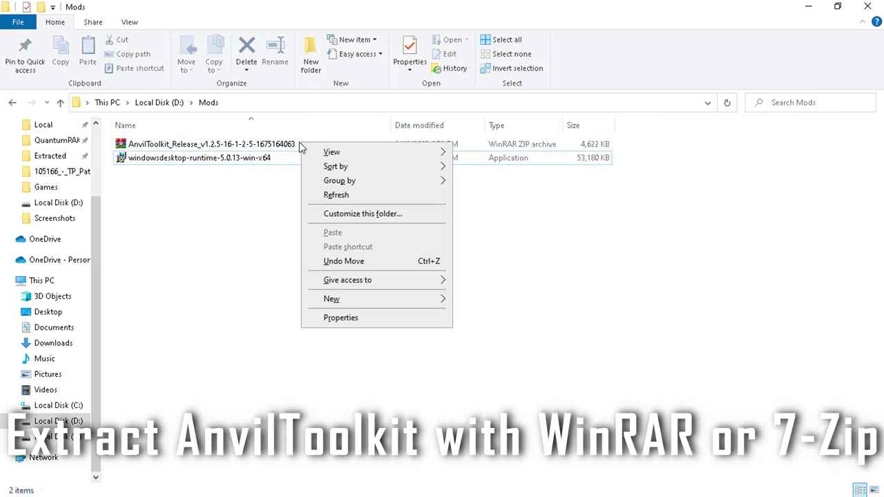
pyautogui.click(291, 150)
pyautogui.rightClick(290, 146)
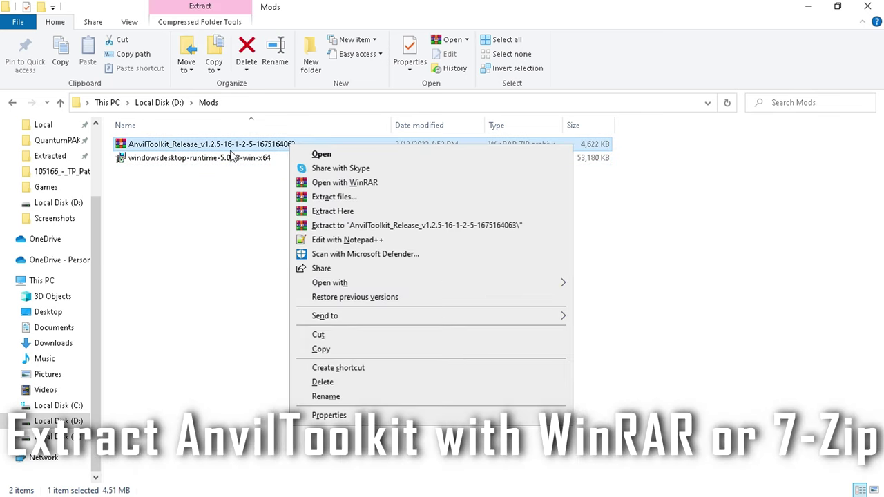
pyautogui.click(388, 198)
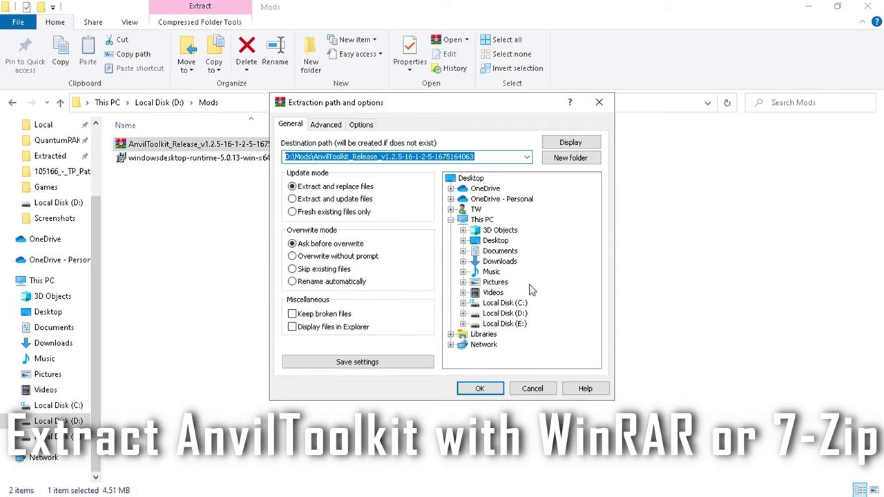
pyautogui.click(479, 389)
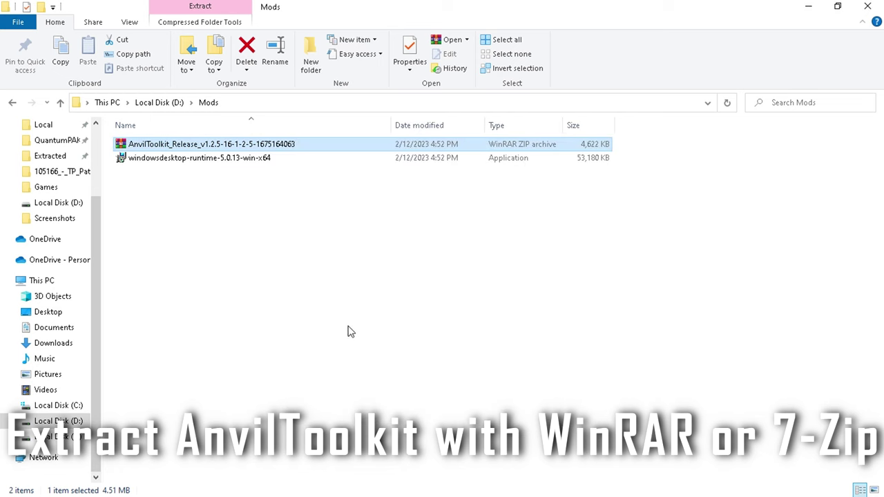
# Open the extracted AnvilToolkit_Release_v1.2.5 folder and launch the AnvilToolkit application.
pyautogui.click(222, 221)
pyautogui.click(309, 145)
pyautogui.doubleClick(307, 145)
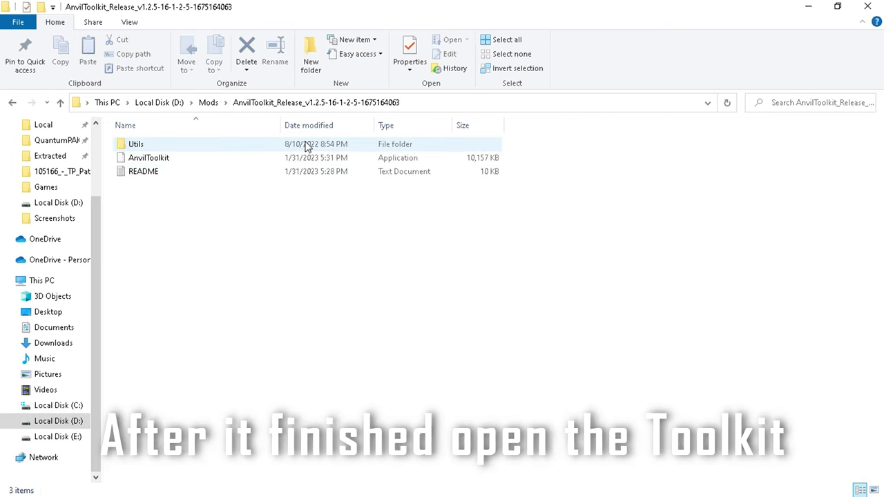
pyautogui.doubleClick(179, 158)
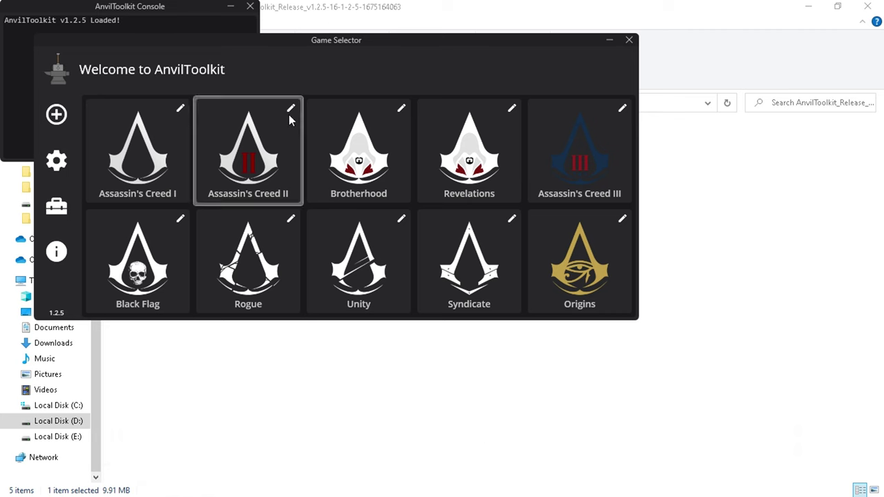
# In the toolkit's file settings, disable Use compression, set the compression ratio to 0, and save.
pyautogui.moveTo(244, 46); pyautogui.dragTo(305, 178)
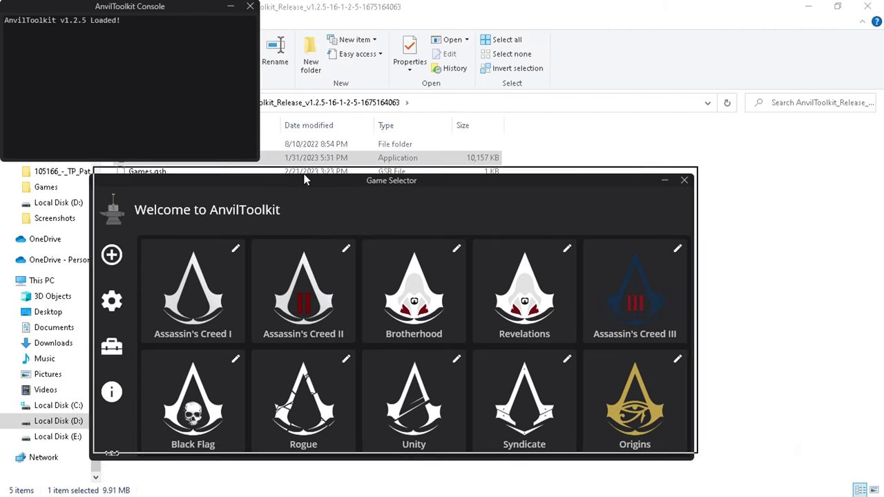
pyautogui.scroll(-2, 441, 311)
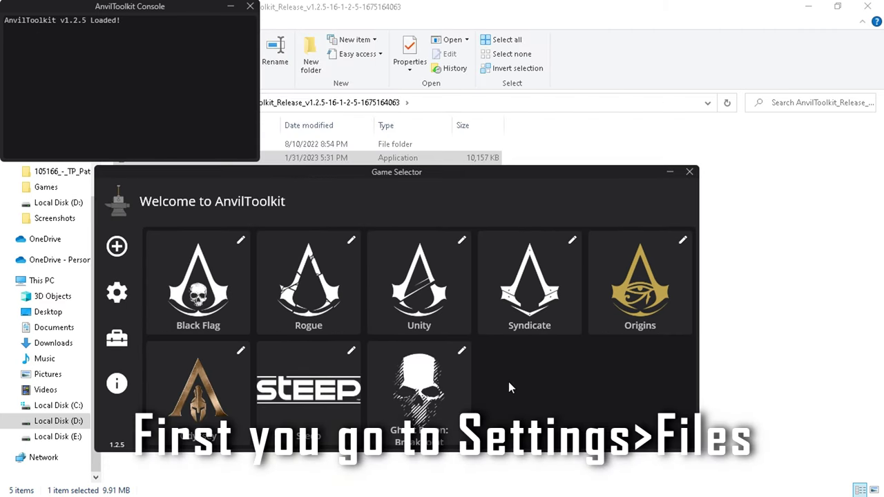
pyautogui.click(117, 293)
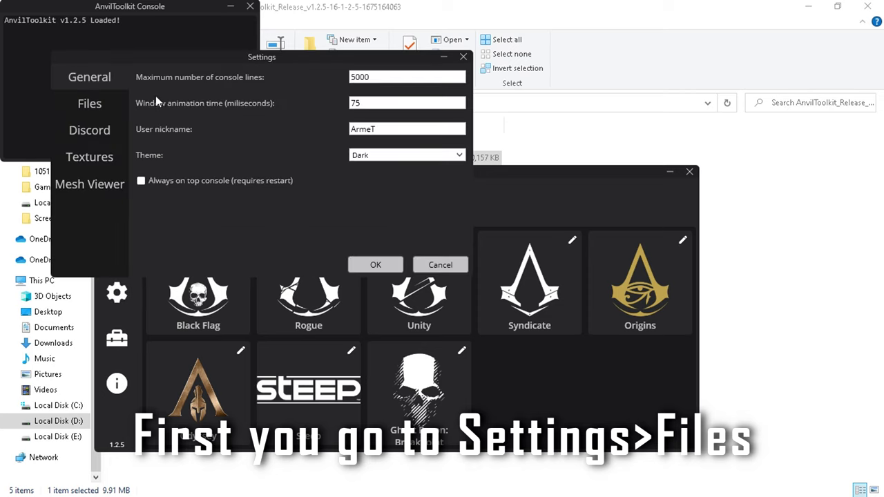
pyautogui.click(107, 104)
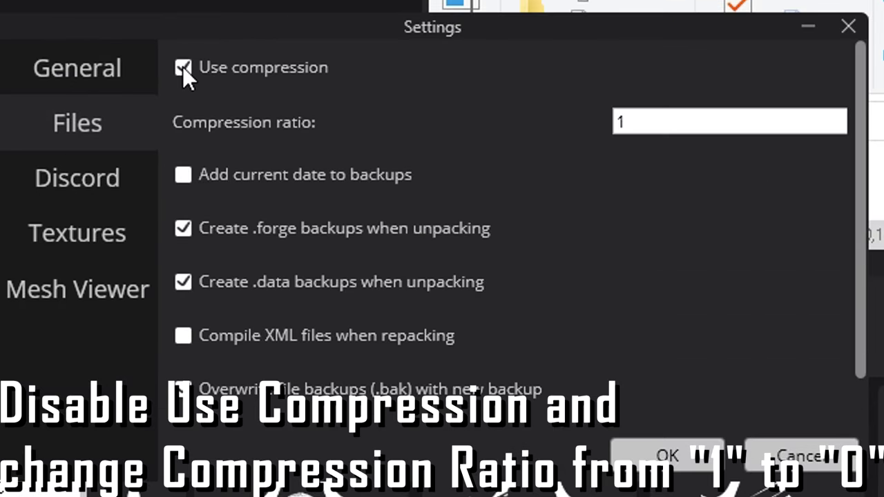
pyautogui.moveTo(725, 122); pyautogui.dragTo(487, 134)
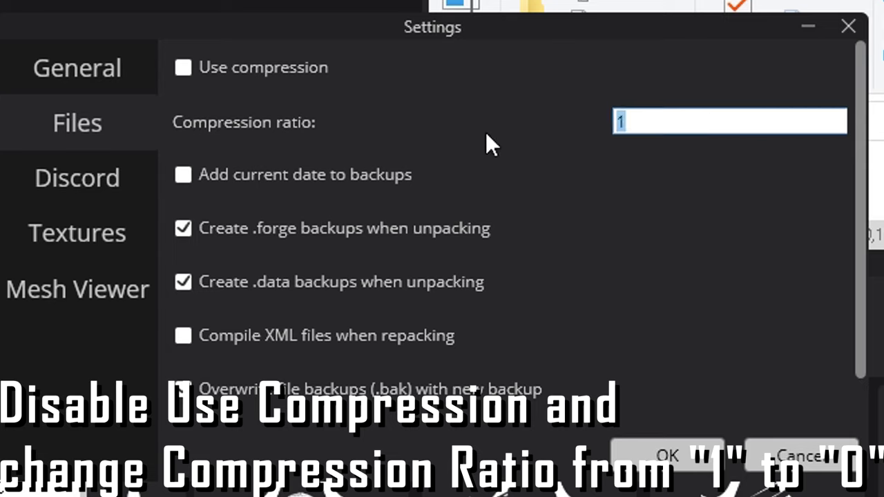
pyautogui.write('0')
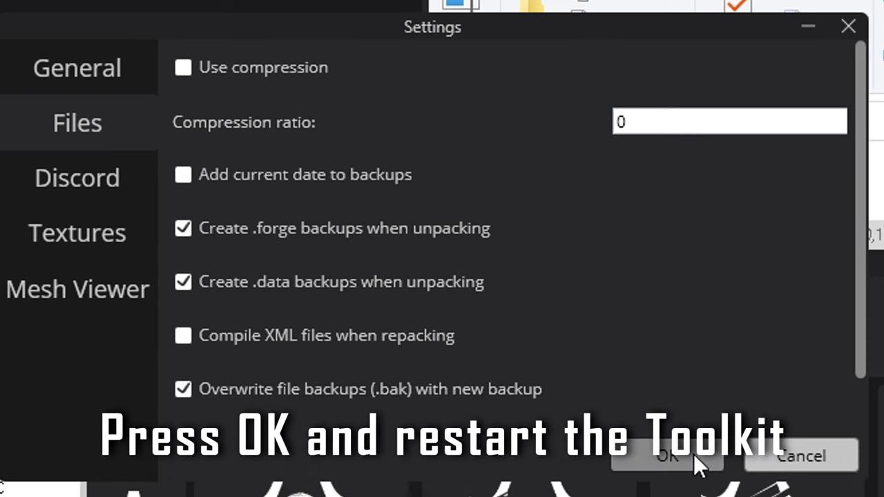
pyautogui.click(694, 456)
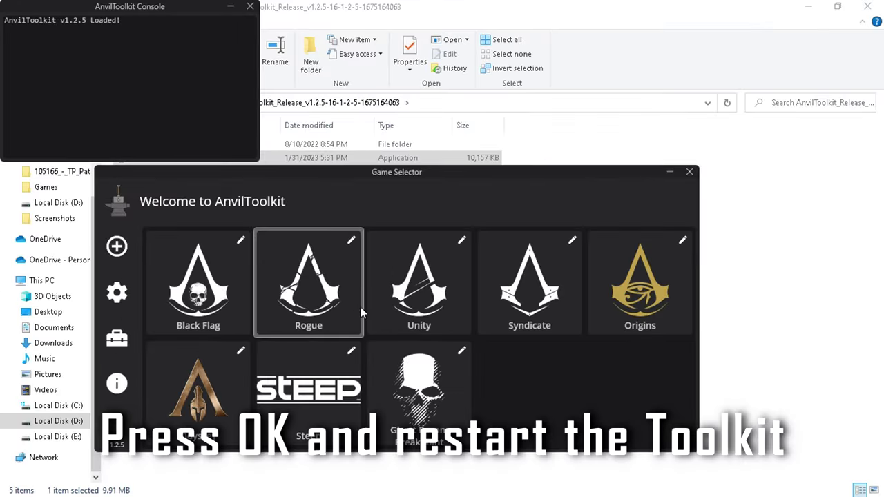
# Restart AnvilToolkit by closing it and launching it again from its folder.
pyautogui.click(690, 172)
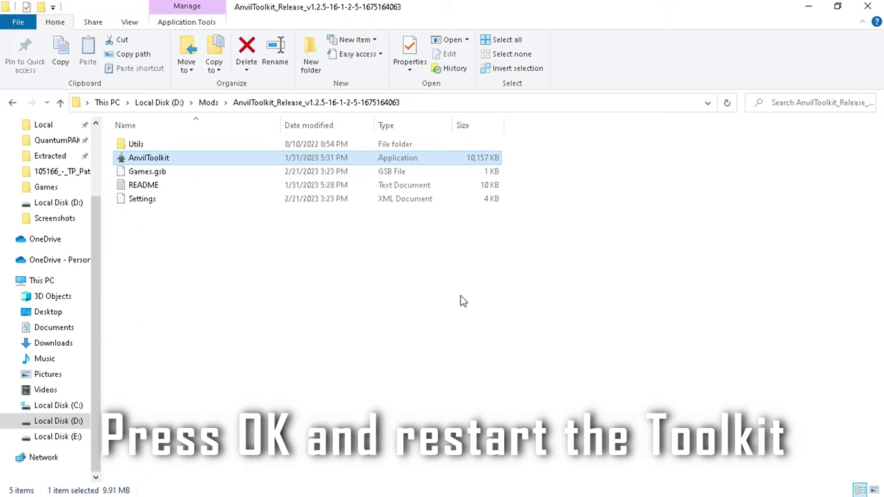
pyautogui.rightClick(354, 266)
pyautogui.click(395, 312)
pyautogui.click(185, 161)
pyautogui.doubleClick(185, 160)
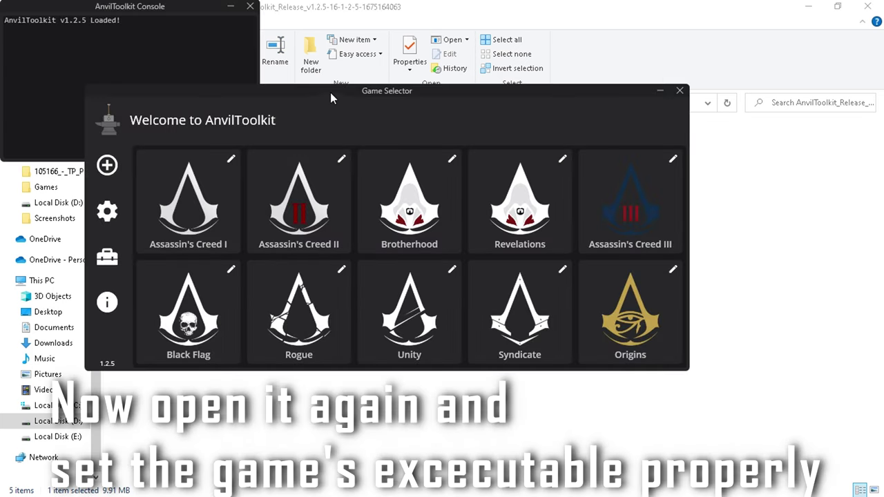
# Choose Ghost Recon: Breakpoint in the game selector and agree to edit its game path.
pyautogui.moveTo(330, 93); pyautogui.dragTo(358, 169)
pyautogui.scroll(-3, 428, 297)
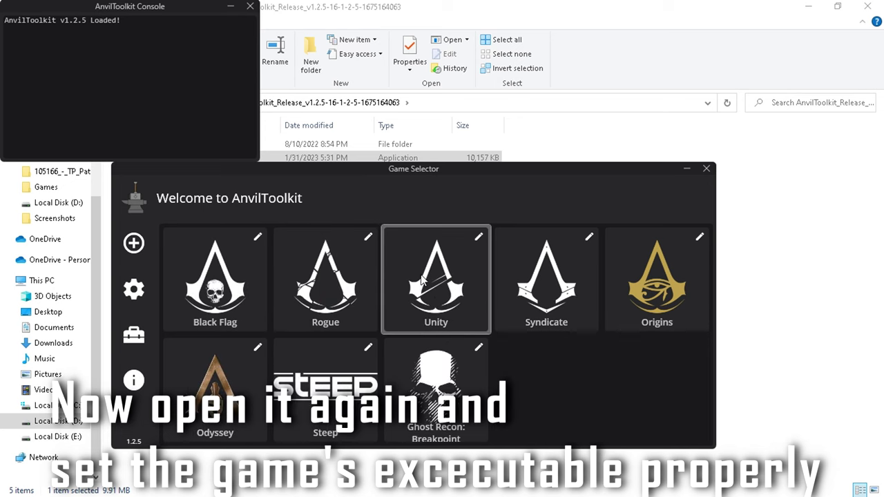
pyautogui.click(492, 379)
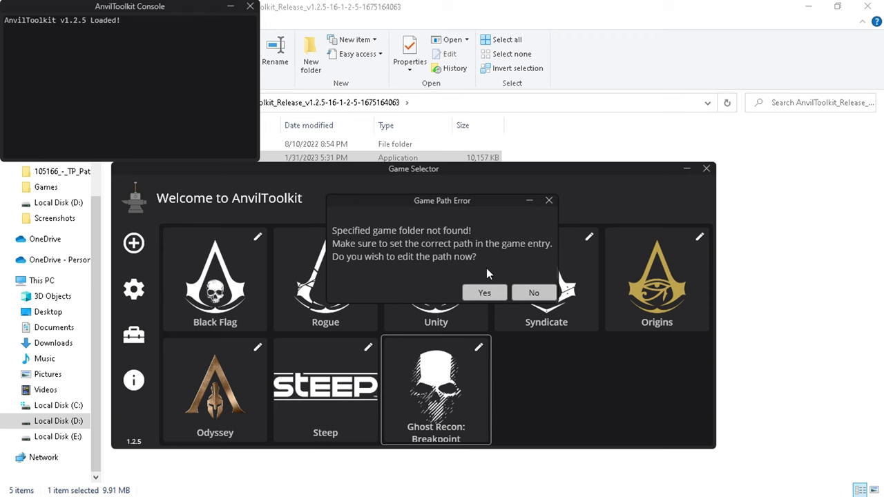
pyautogui.click(484, 293)
pyautogui.moveTo(195, 26); pyautogui.dragTo(432, 178)
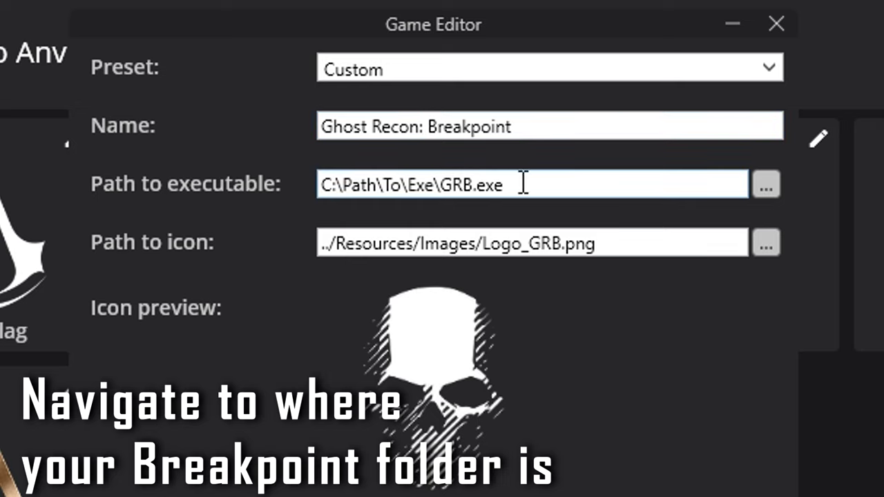
# Browse for the game's executable path in D:\SteamLibrary\steamapps\common\Ghost Recon Breakpoint.
pyautogui.moveTo(528, 185); pyautogui.dragTo(317, 187)
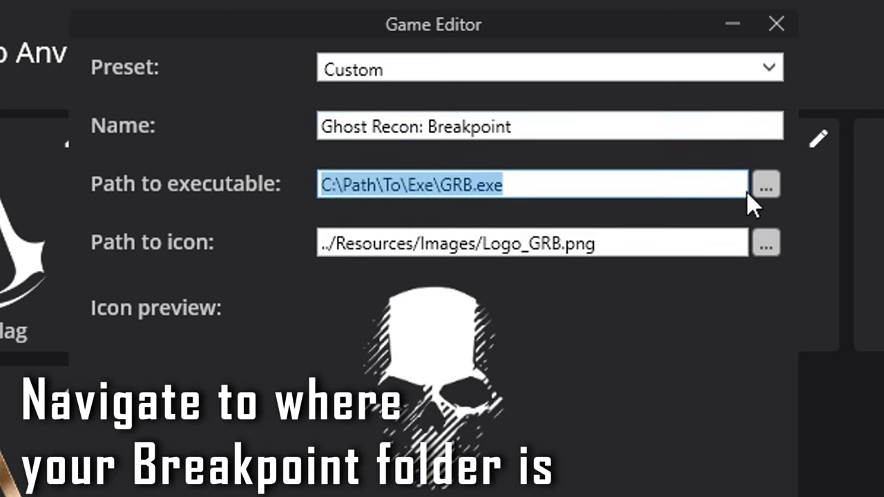
pyautogui.click(765, 186)
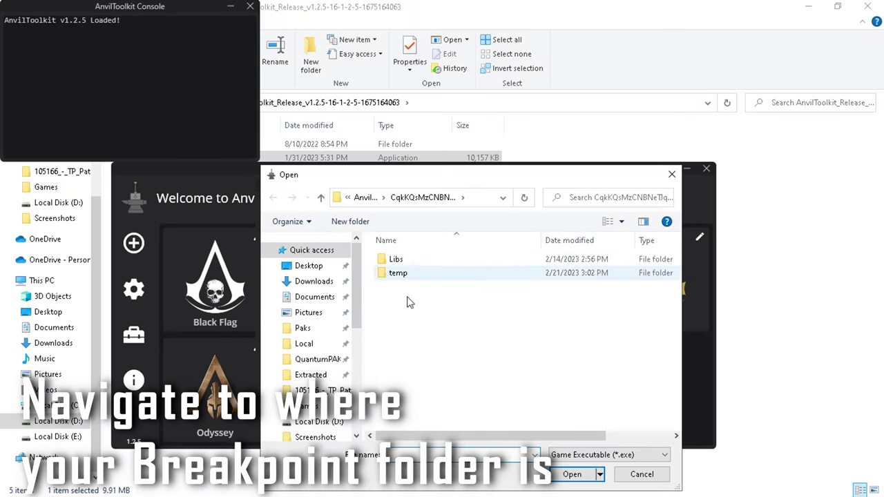
pyautogui.scroll(-6, 321, 373)
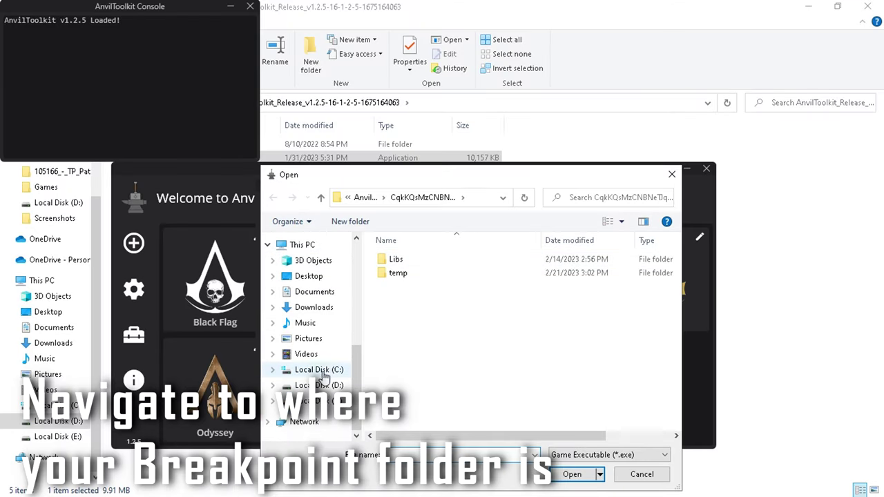
pyautogui.click(326, 385)
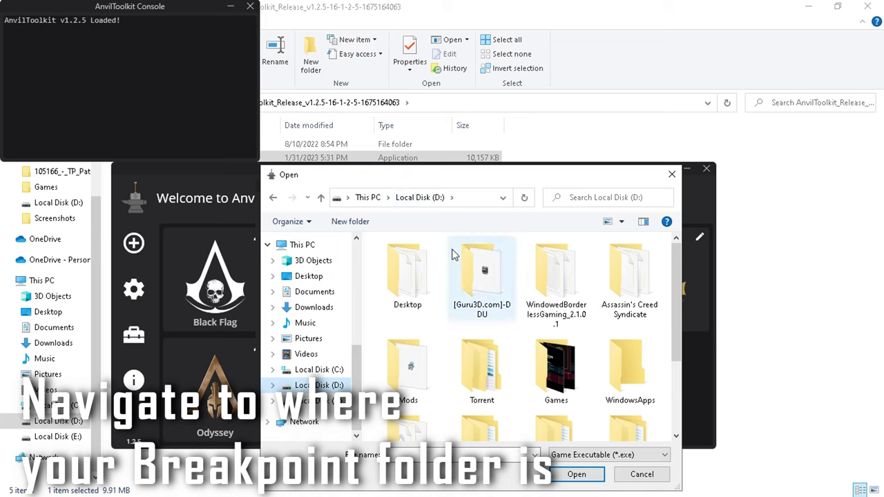
pyautogui.scroll(-3, 497, 290)
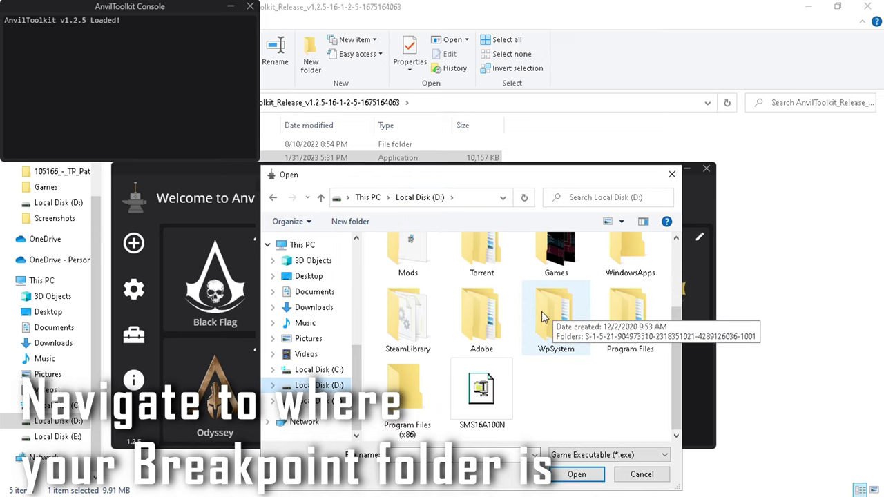
pyautogui.doubleClick(415, 329)
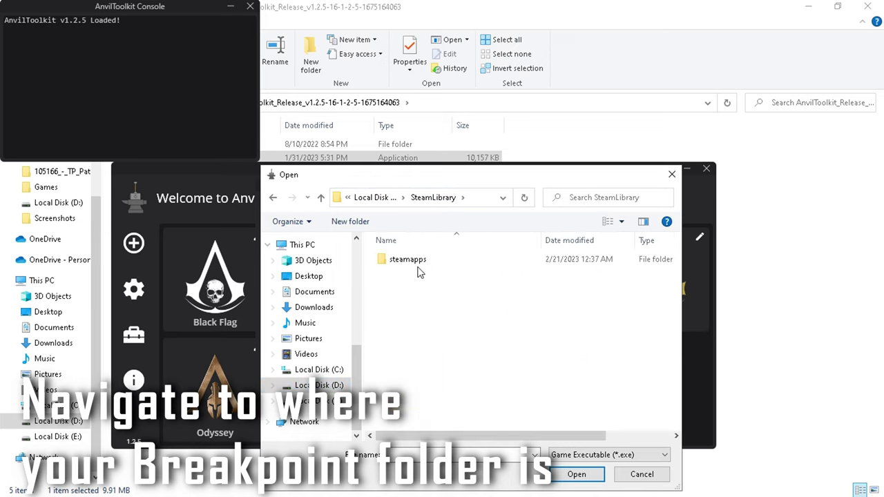
pyautogui.doubleClick(414, 261)
pyautogui.doubleClick(458, 261)
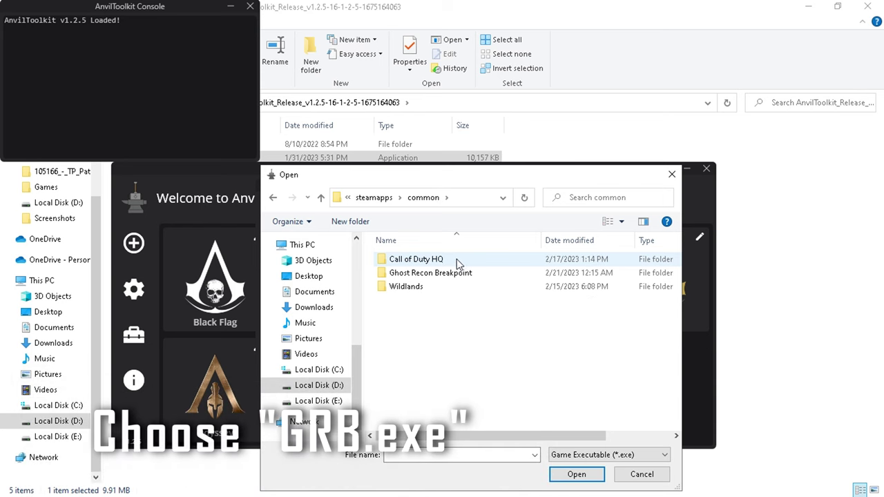
pyautogui.doubleClick(464, 273)
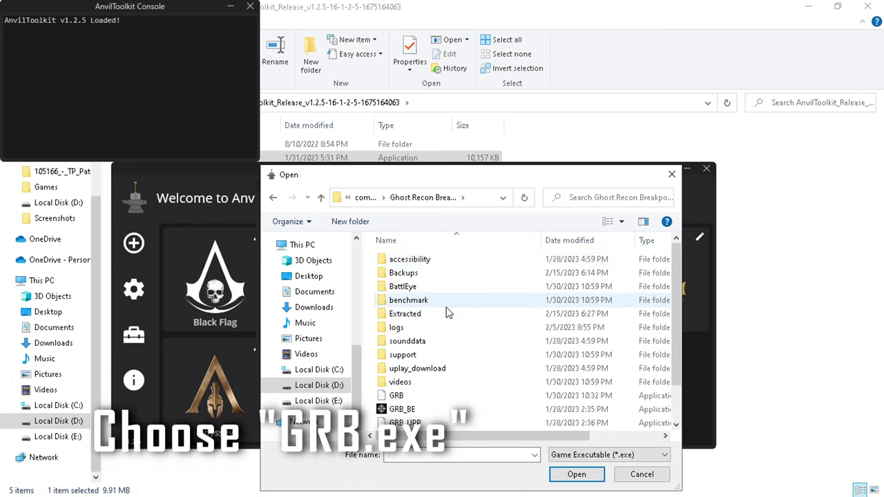
# Set GRB.exe as the path to executable and save the Ghost Recon: Breakpoint game entry.
pyautogui.scroll(-1, 446, 306)
pyautogui.click(404, 355)
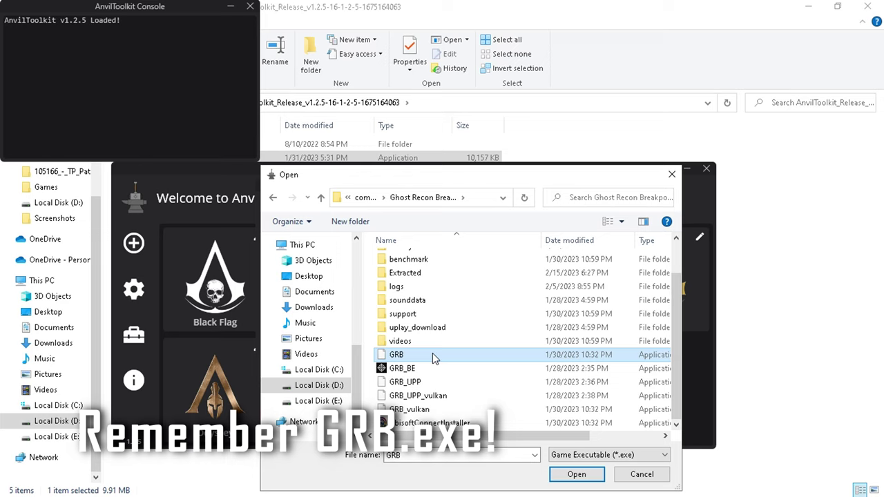
pyautogui.click(598, 475)
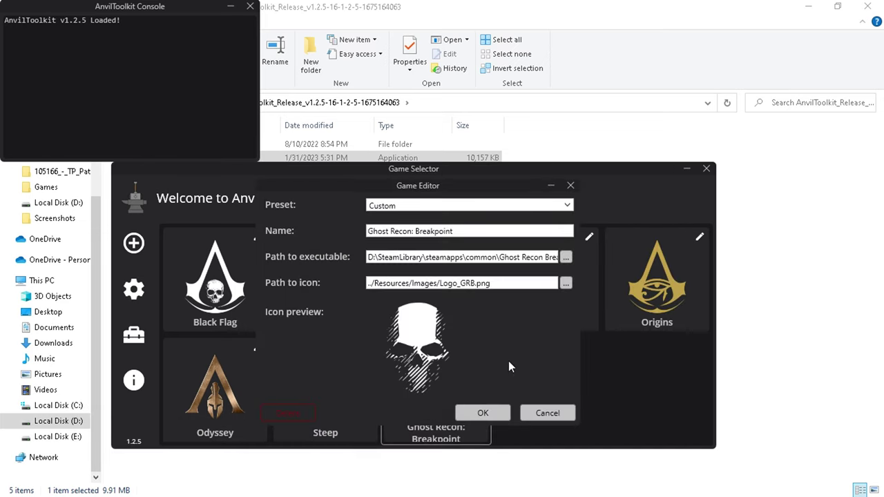
pyautogui.moveTo(369, 258); pyautogui.dragTo(581, 265)
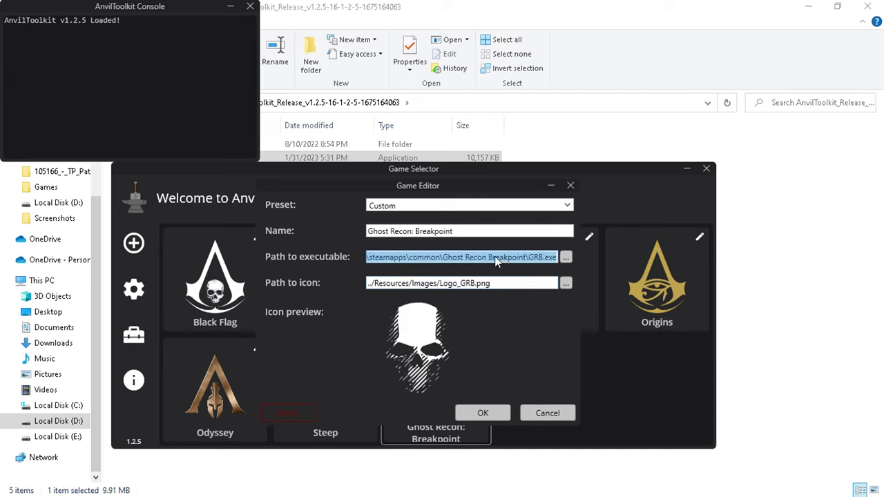
pyautogui.click(482, 413)
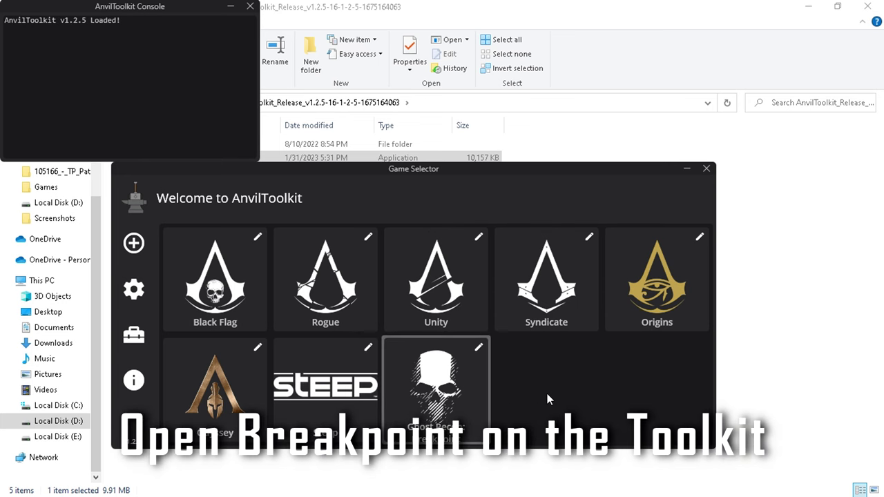
# Open Ghost Recon: Breakpoint in the toolkit and select DataPC_Resources_patch_01.forge in the game's files.
pyautogui.click(459, 387)
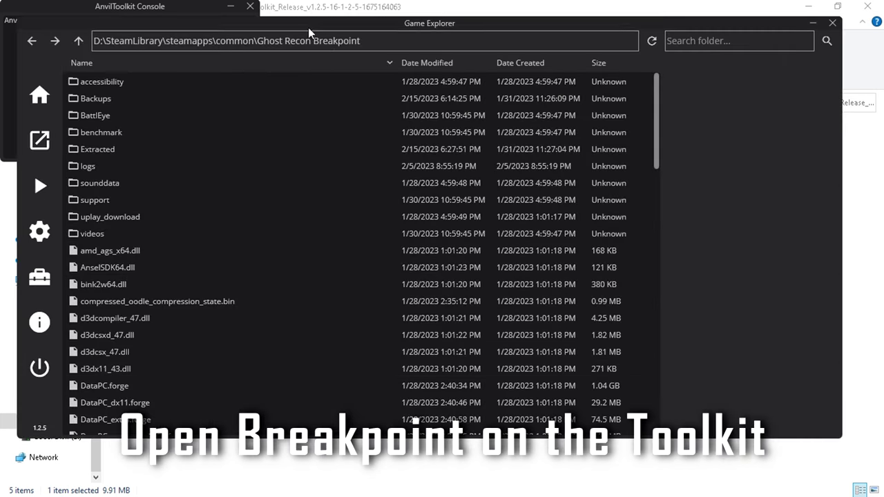
pyautogui.moveTo(308, 30); pyautogui.dragTo(330, 62)
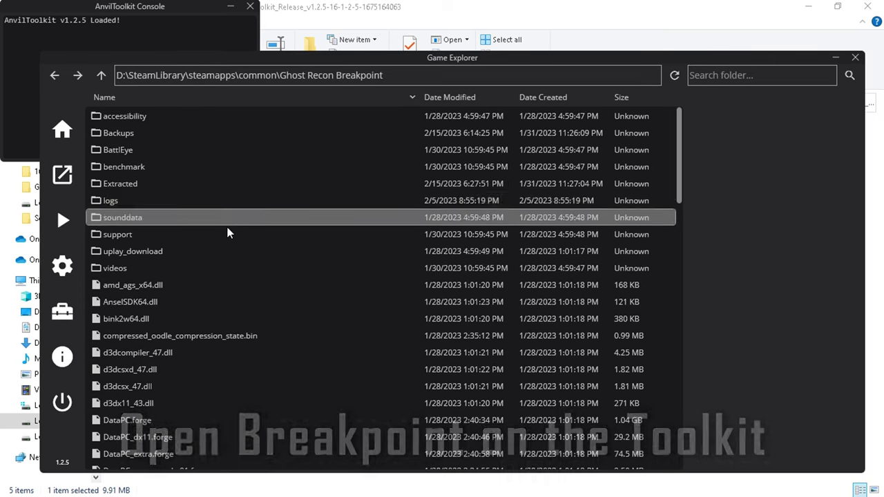
pyautogui.scroll(-6, 231, 228)
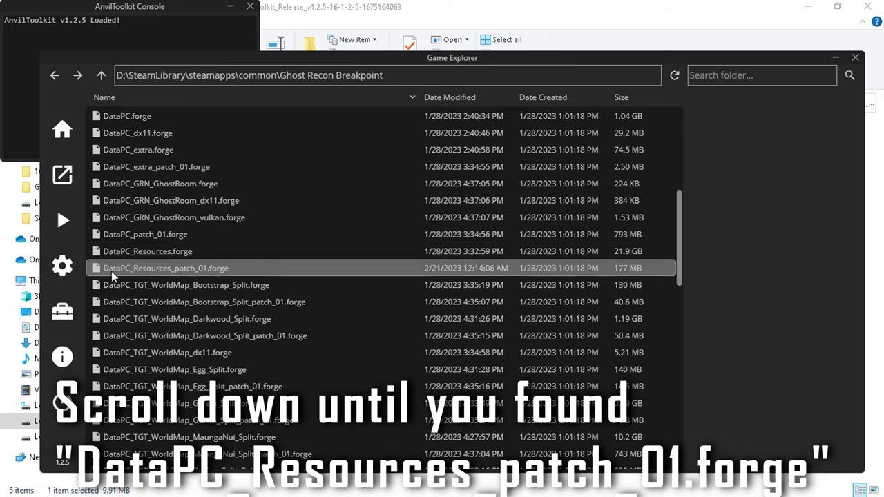
pyautogui.click(264, 275)
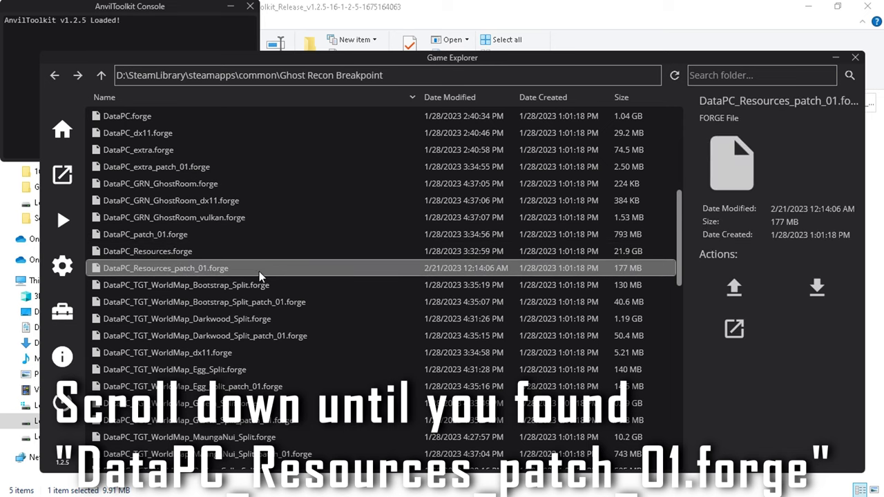
# Unpack DataPC_Resources_patch_01.forge and move the console window away from the extracted file list.
pyautogui.rightClick(247, 273)
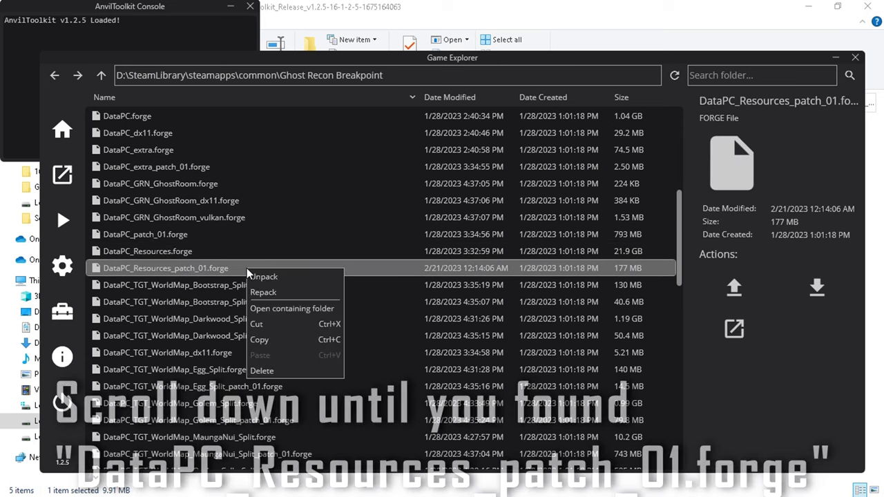
pyautogui.click(297, 277)
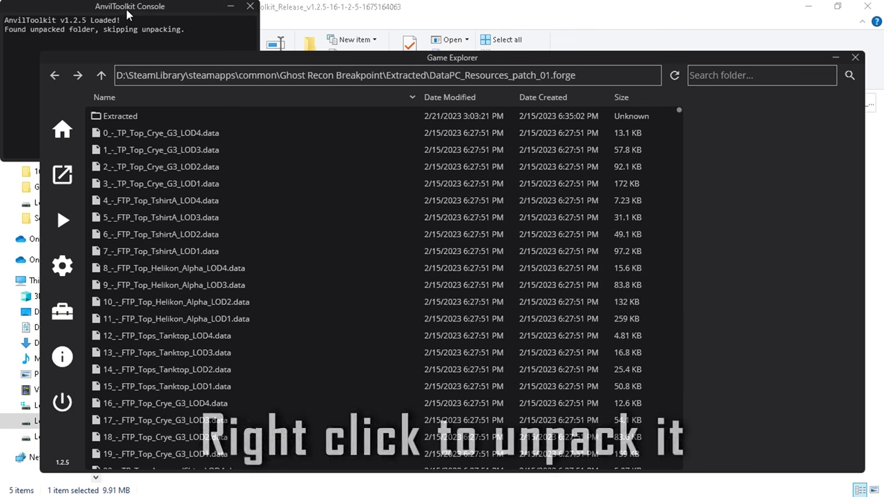
pyautogui.moveTo(303, 125); pyautogui.dragTo(368, 170)
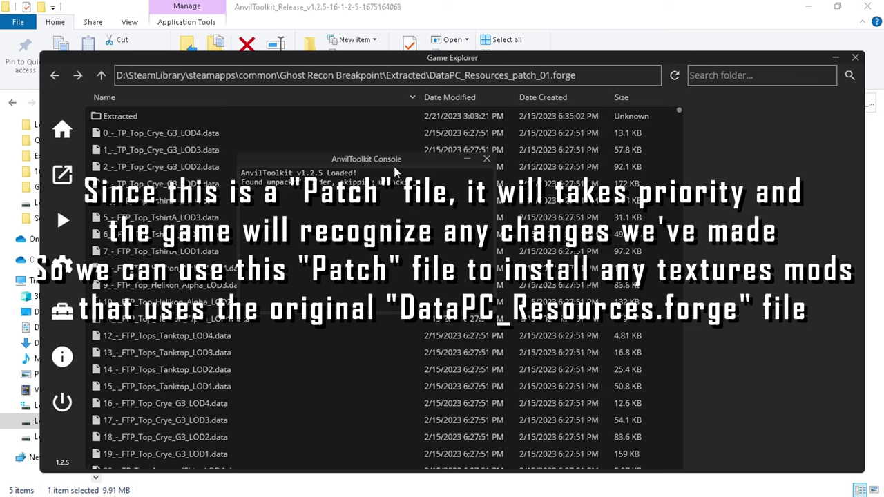
pyautogui.moveTo(346, 166); pyautogui.dragTo(555, 42)
# Open the containing folder of 0_-_TP_Top_Crye_G3_LOD4.data in File Explorer.
pyautogui.click(228, 218)
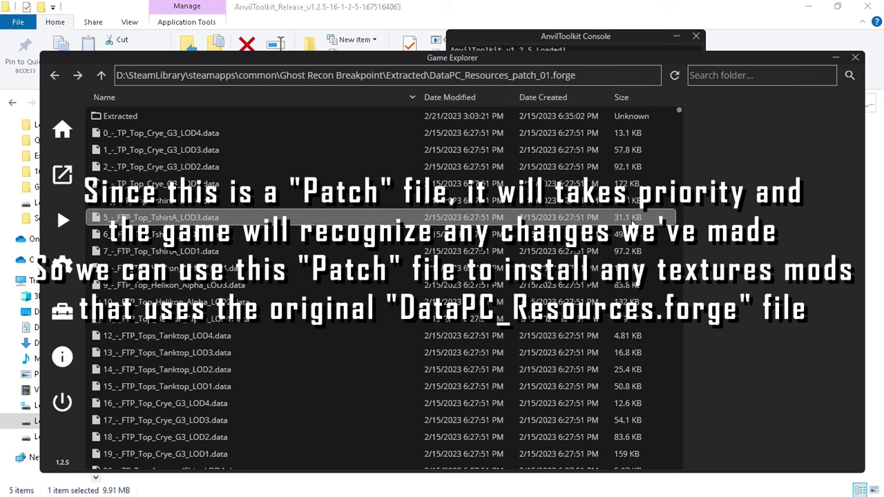
pyautogui.scroll(-1, 225, 159)
pyautogui.click(235, 118)
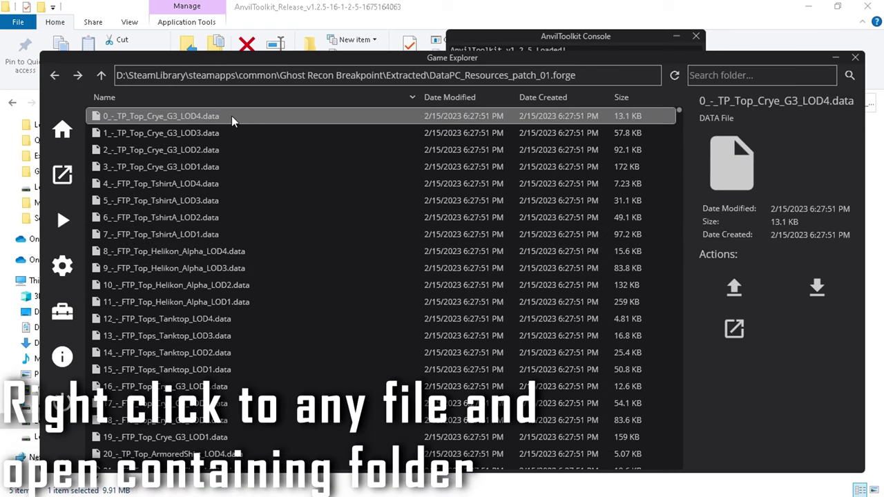
pyautogui.rightClick(233, 116)
pyautogui.click(281, 156)
pyautogui.click(810, 218)
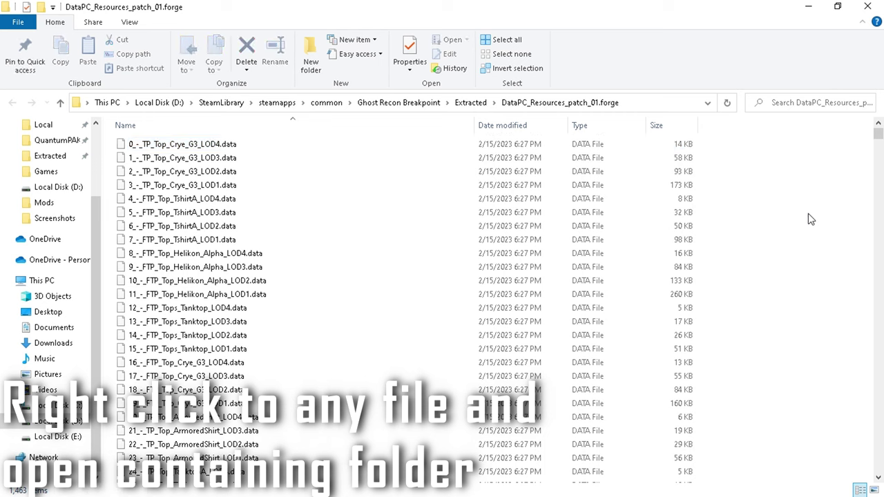
# Create a new folder named Extracted inside DataPC_Resources_patch_01.forge.
pyautogui.rightClick(710, 189)
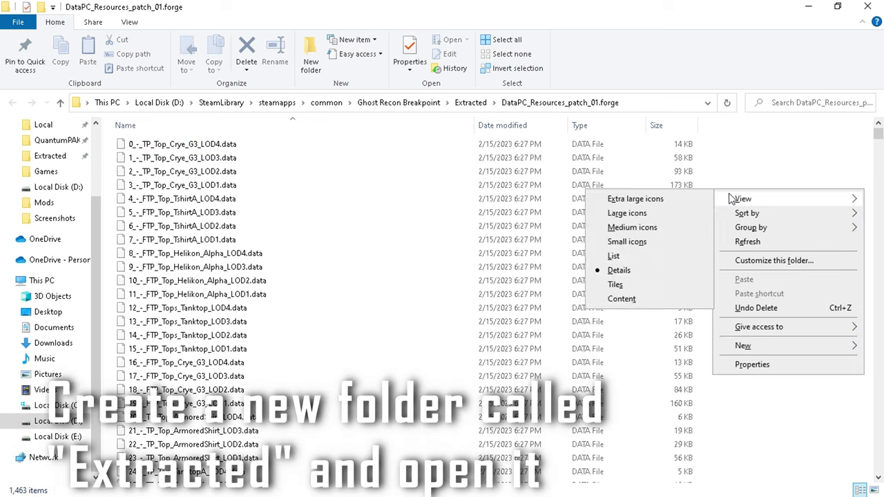
pyautogui.moveTo(751, 348)
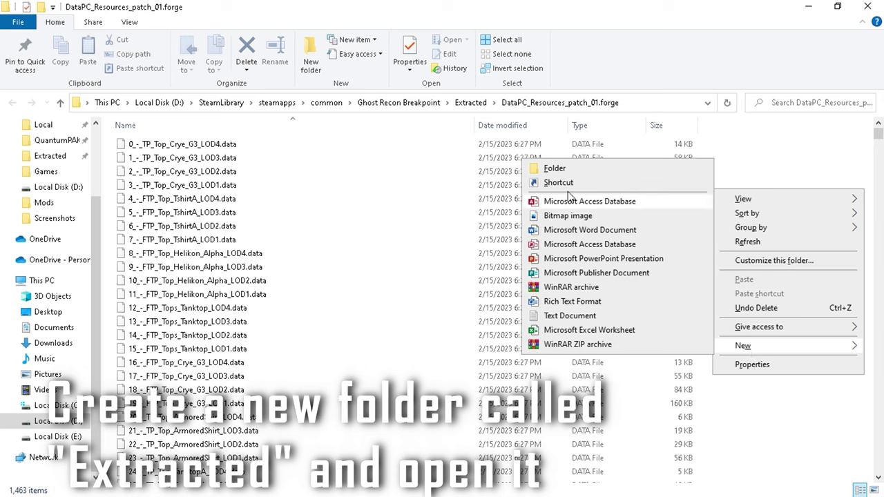
pyautogui.click(573, 170)
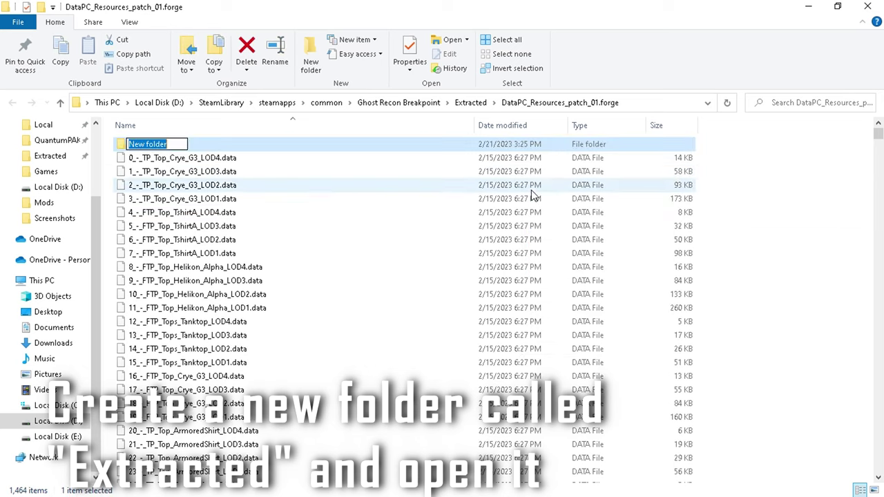
pyautogui.write('Extracted')
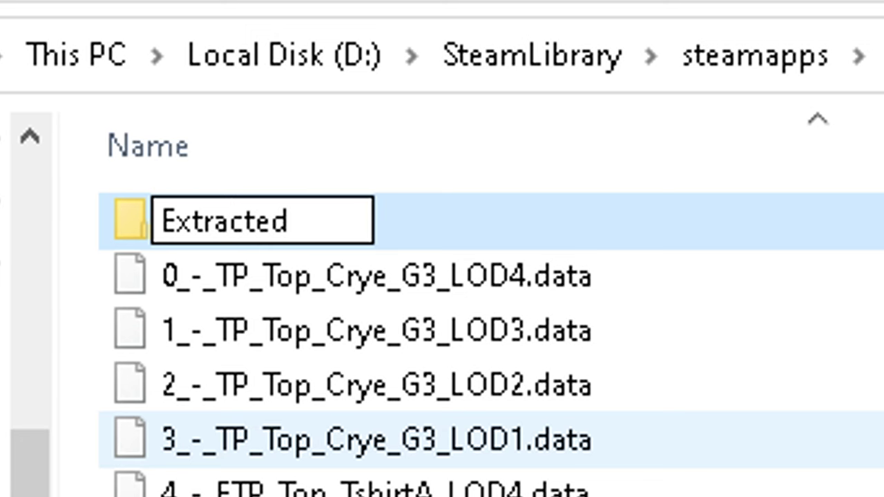
pyautogui.press('Return')
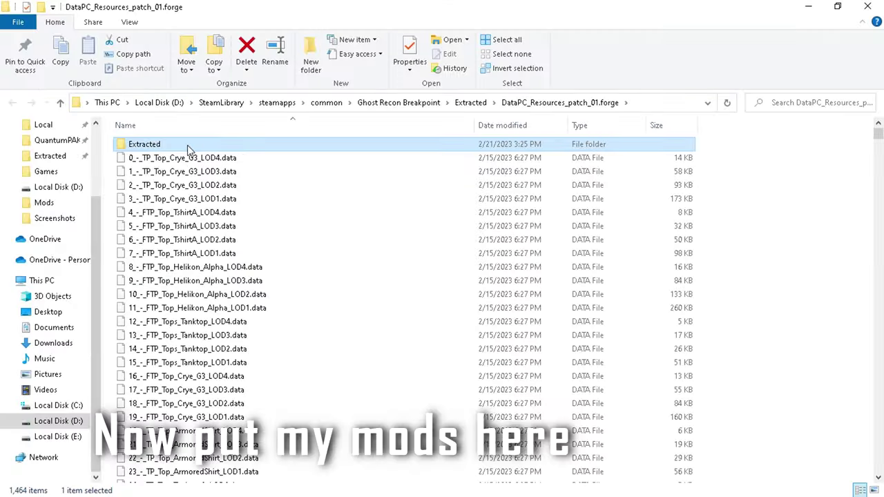
pyautogui.doubleClick(396, 226)
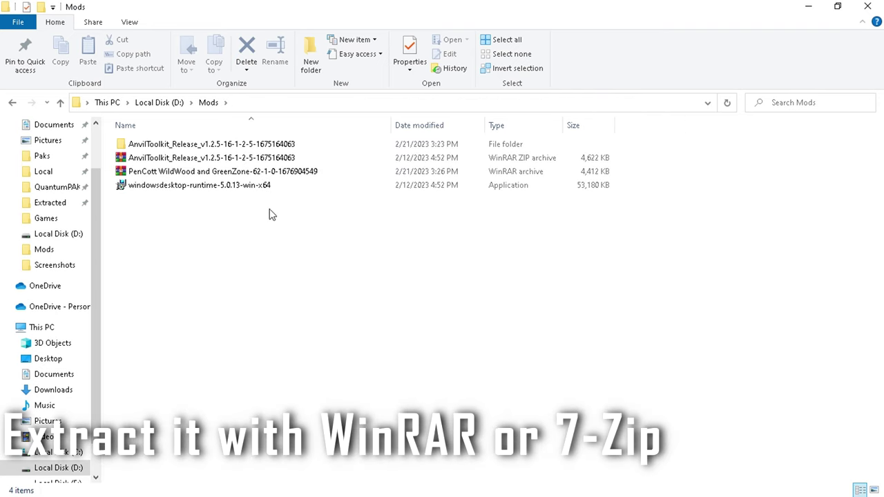
pyautogui.click(320, 174)
pyautogui.rightClick(324, 172)
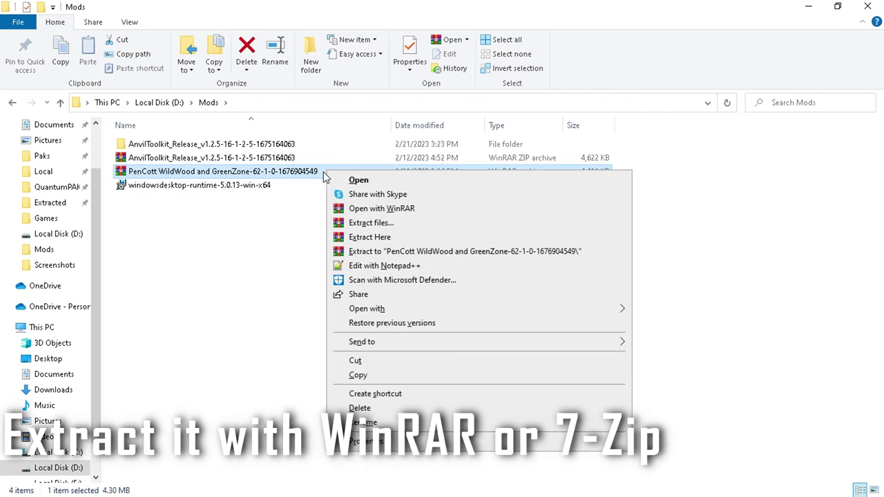
pyautogui.click(397, 228)
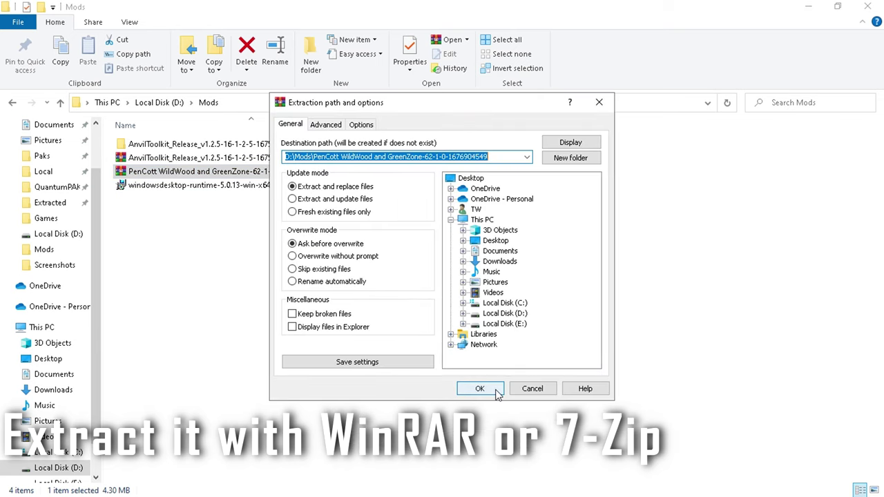
pyautogui.click(479, 388)
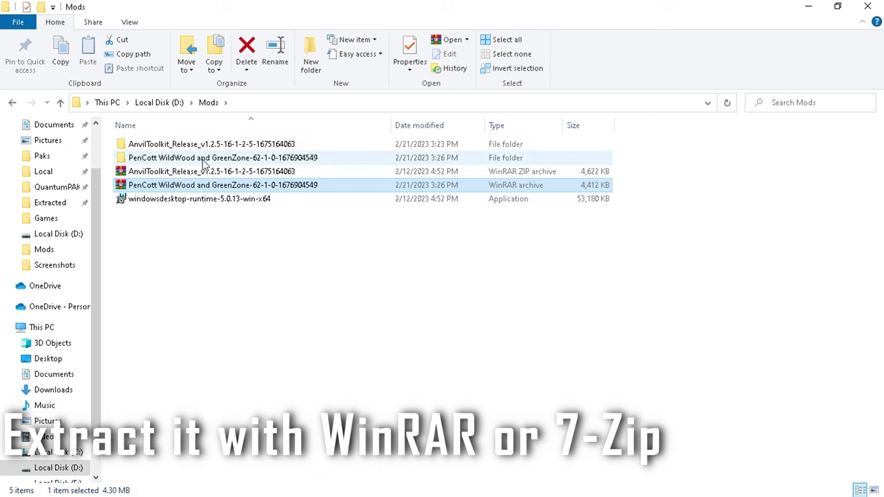
# Open the extracted PenCott WildWood and GreenZone mod folder and widen its Name column to show full folder names.
pyautogui.click(165, 160)
pyautogui.doubleClick(325, 162)
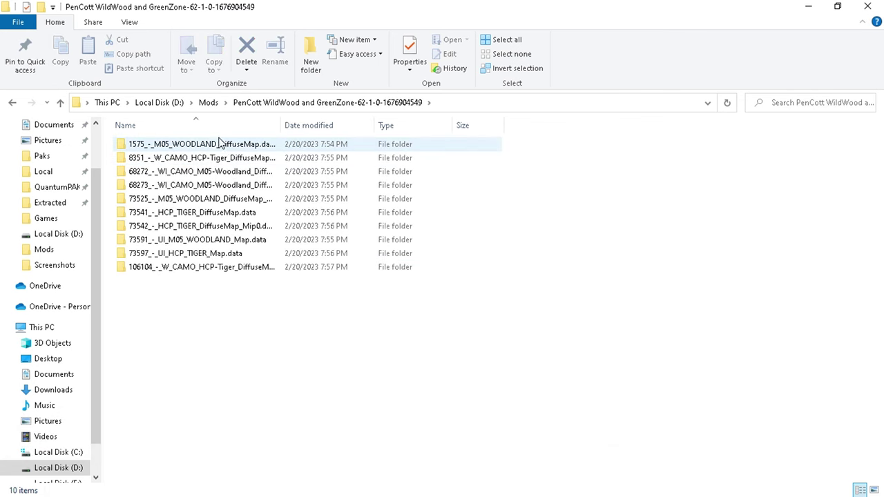
pyautogui.moveTo(281, 125); pyautogui.dragTo(391, 125)
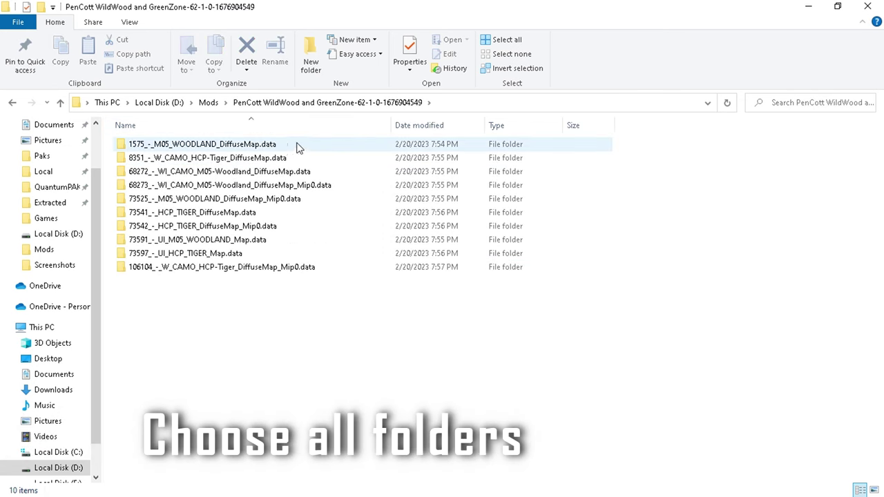
# Select all the mod's .data folders and copy them.
pyautogui.moveTo(645, 142); pyautogui.dragTo(371, 216)
pyautogui.moveTo(363, 243); pyautogui.dragTo(328, 311)
pyautogui.click(326, 310)
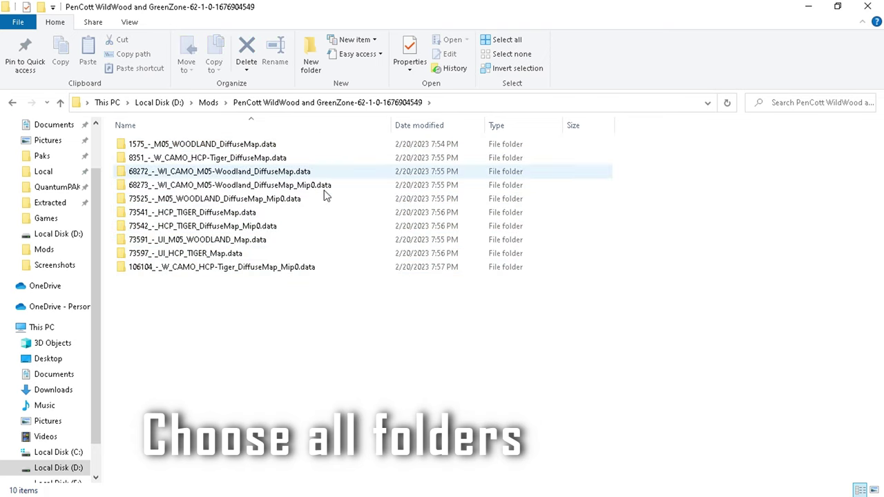
pyautogui.hotkey('ctrl', 'a')
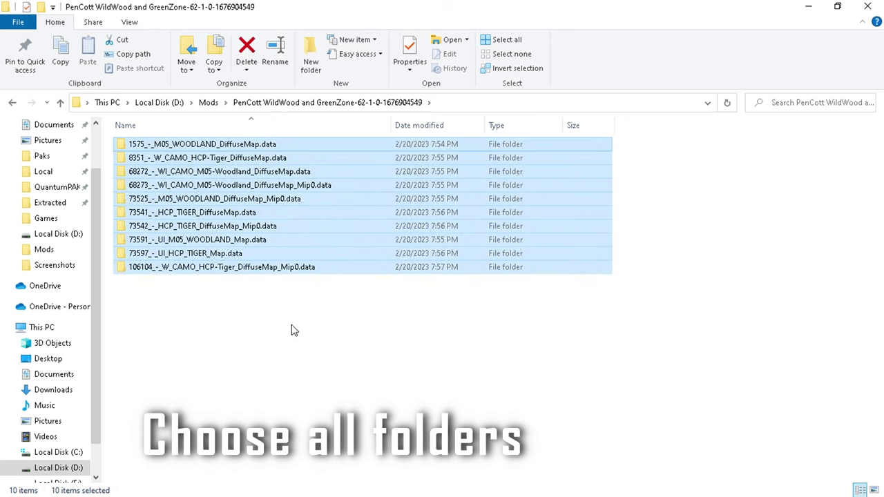
pyautogui.rightClick(254, 163)
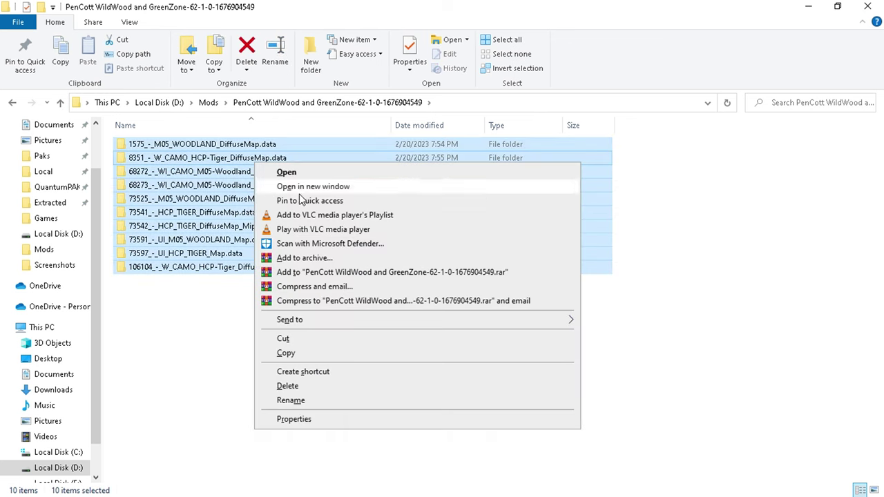
pyautogui.click(307, 351)
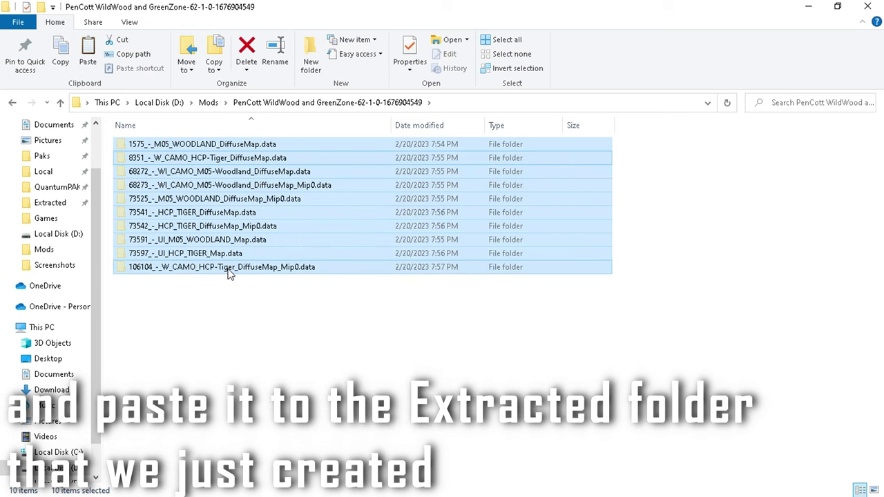
# Open the game's folder at D:\SteamLibrary\steamapps\common\Ghost Recon Breakpoint.
pyautogui.scroll(-1, 80, 332)
pyautogui.scroll(-1, 77, 337)
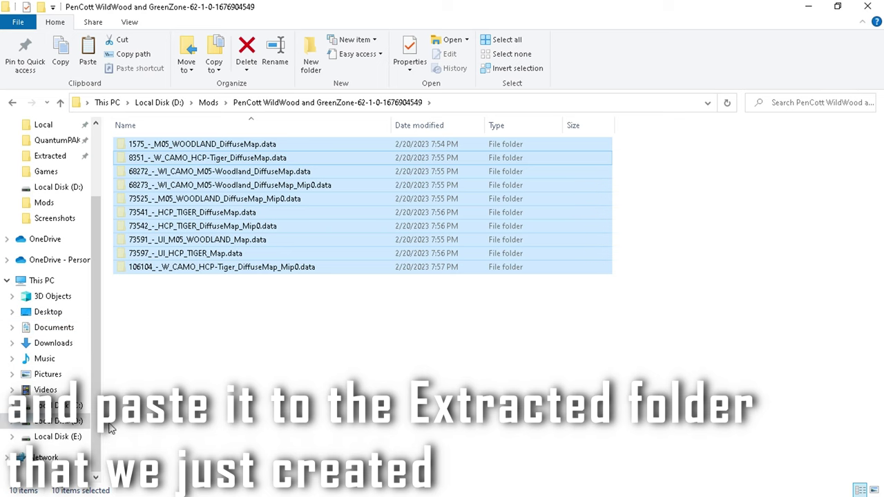
pyautogui.click(60, 421)
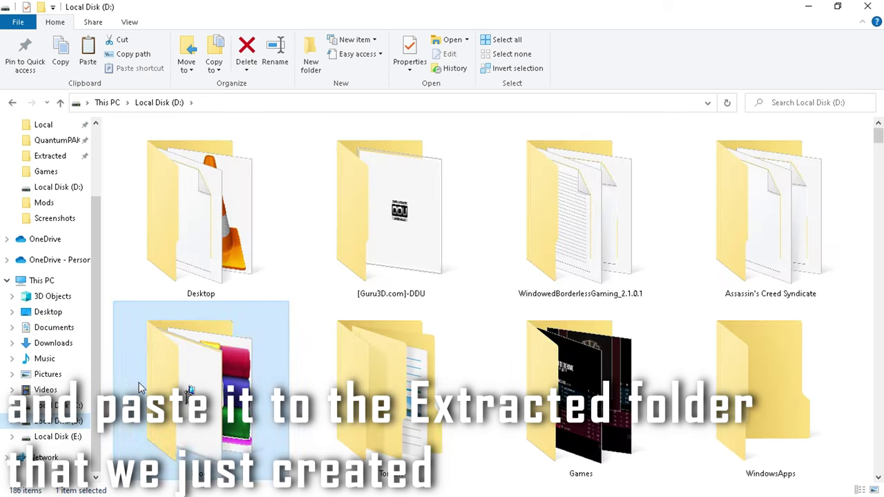
pyautogui.scroll(-3, 201, 363)
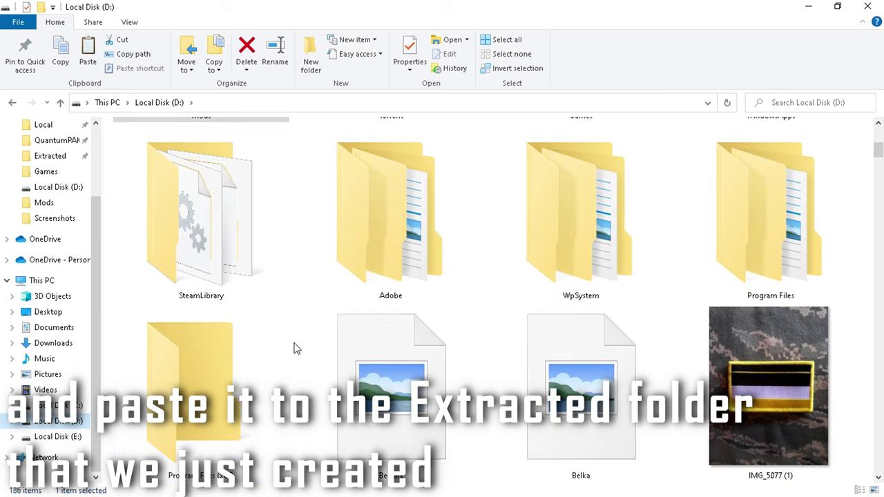
pyautogui.doubleClick(222, 269)
pyautogui.doubleClick(166, 145)
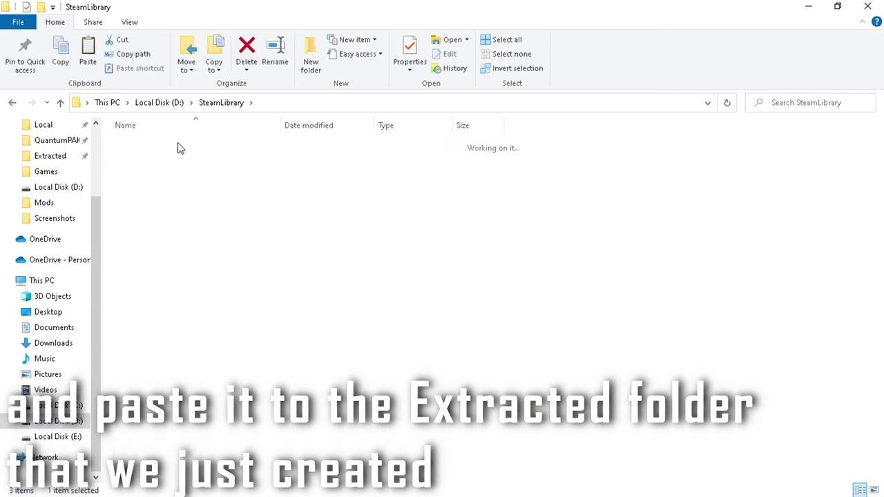
pyautogui.doubleClick(202, 144)
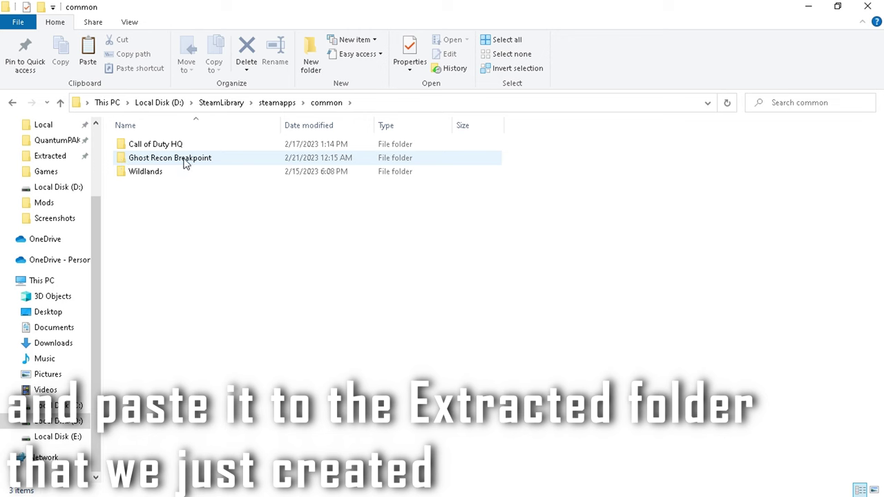
pyautogui.doubleClick(222, 164)
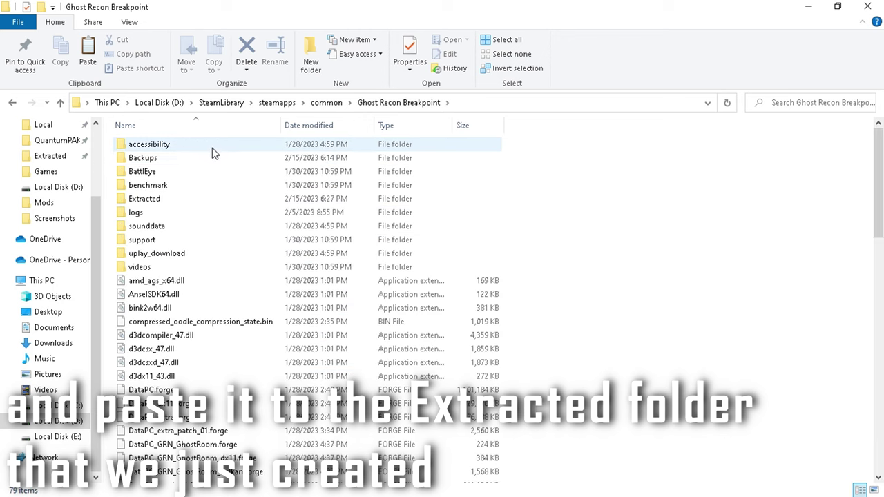
# Open Extracted\DataPC_Resources_patch_01.forge\Extracted and paste the copied mod folders there.
pyautogui.doubleClick(176, 204)
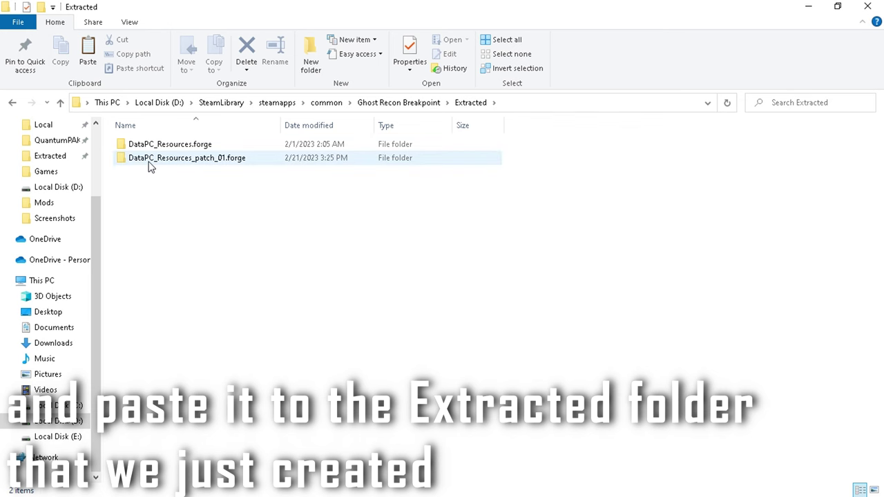
pyautogui.click(254, 164)
pyautogui.doubleClick(252, 164)
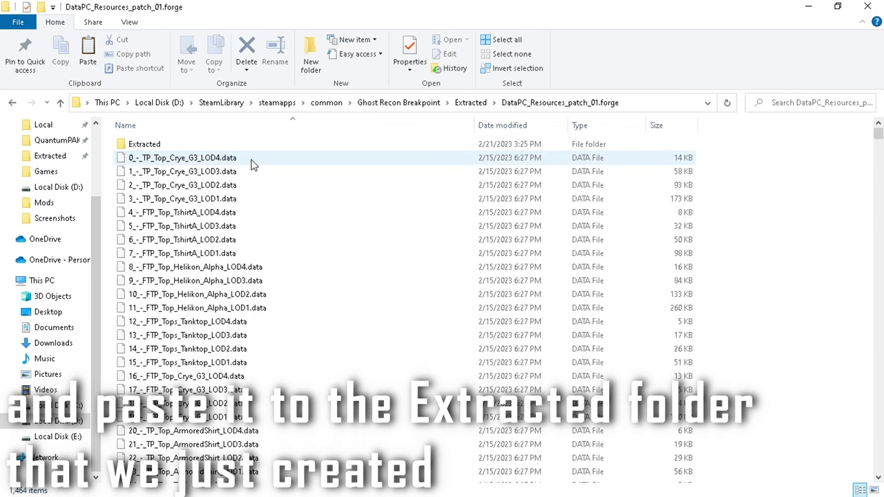
pyautogui.doubleClick(144, 143)
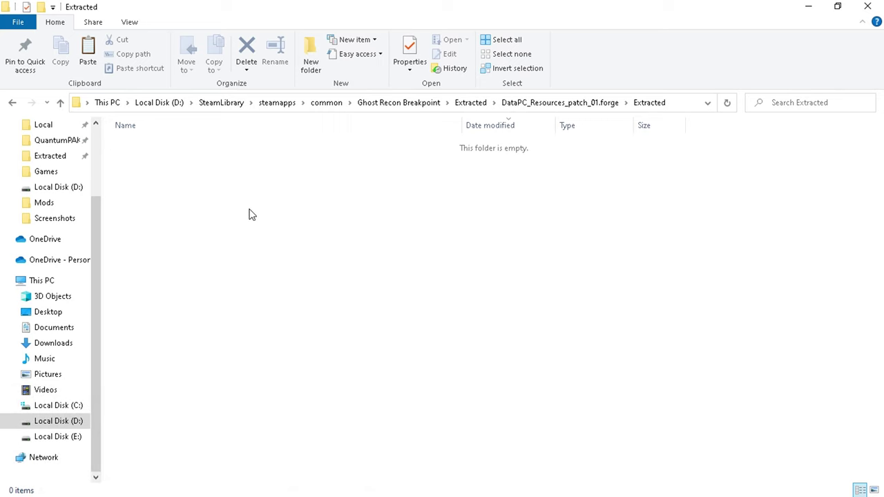
pyautogui.rightClick(250, 210)
pyautogui.click(323, 302)
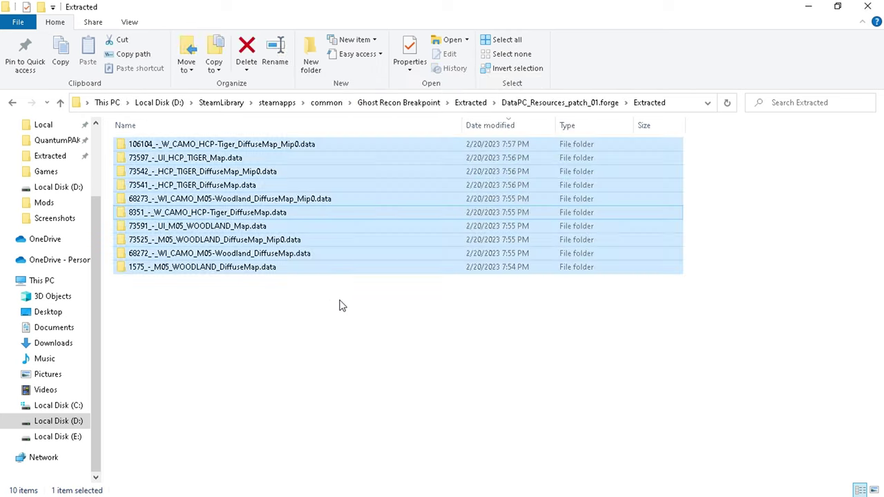
pyautogui.click(310, 321)
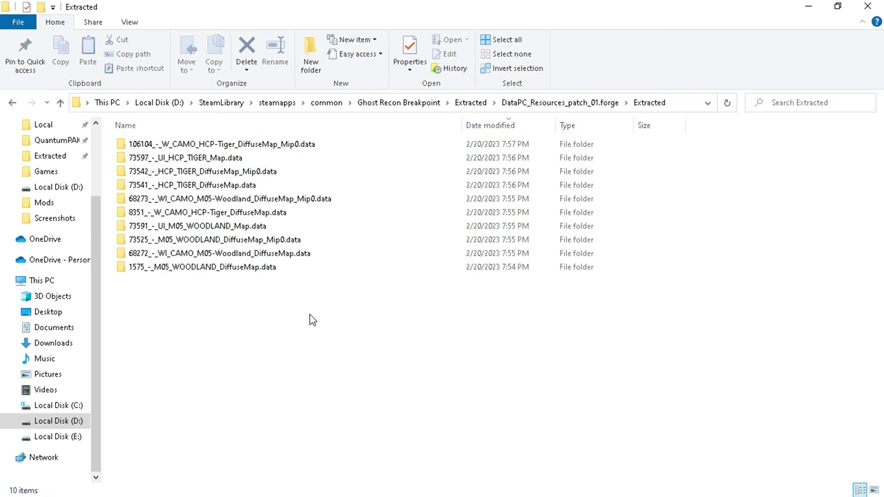
# Sort the pasted mod folders by name in ascending order.
pyautogui.rightClick(310, 320)
pyautogui.click(351, 179)
pyautogui.click(186, 128)
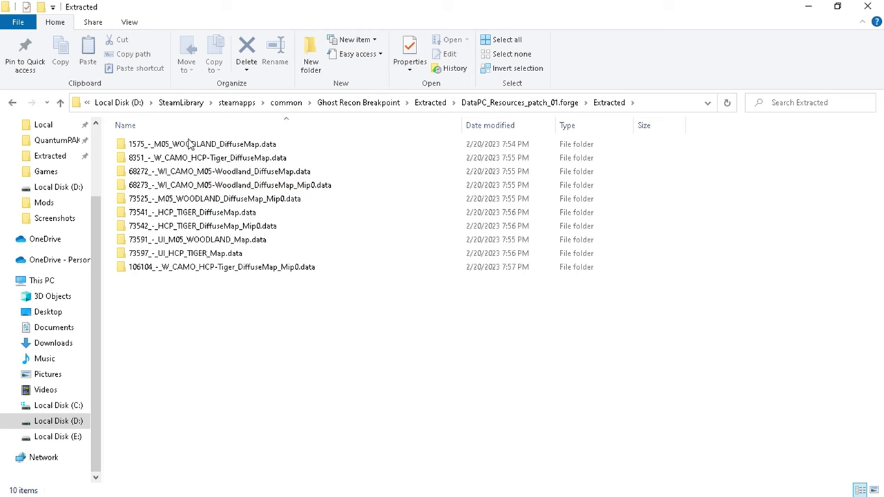
pyautogui.moveTo(363, 326); pyautogui.dragTo(262, 143)
pyautogui.click(352, 320)
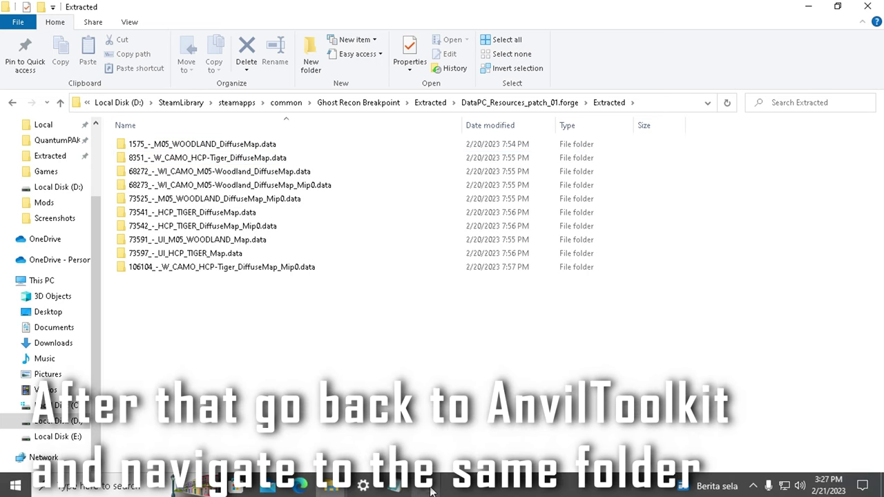
# Switch to AnvilToolkit, reverse the name sorting so folders come first, and open the Extracted folder inside DataPC_Resources_patch_01.forge.
pyautogui.moveTo(433, 488)
pyautogui.click(478, 427)
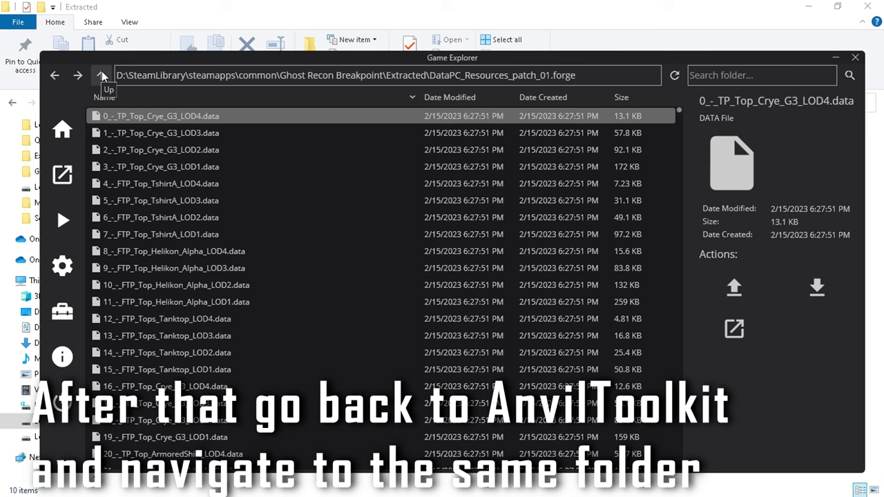
pyautogui.click(175, 99)
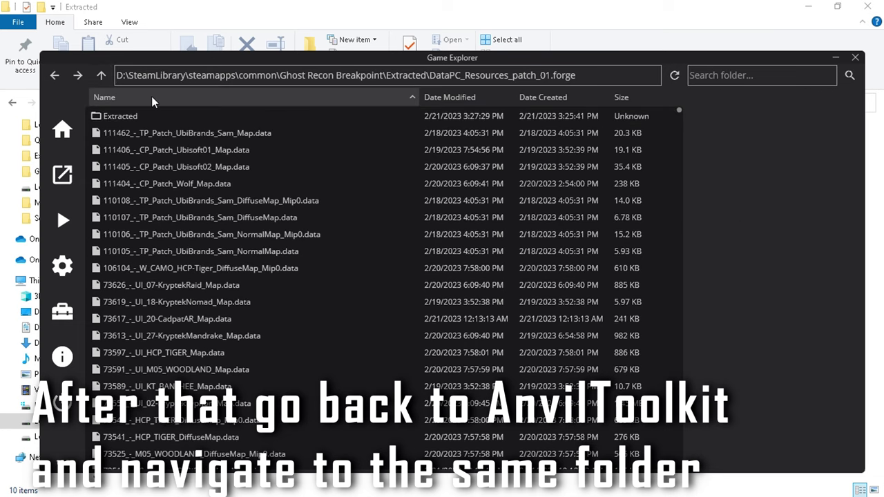
pyautogui.click(156, 119)
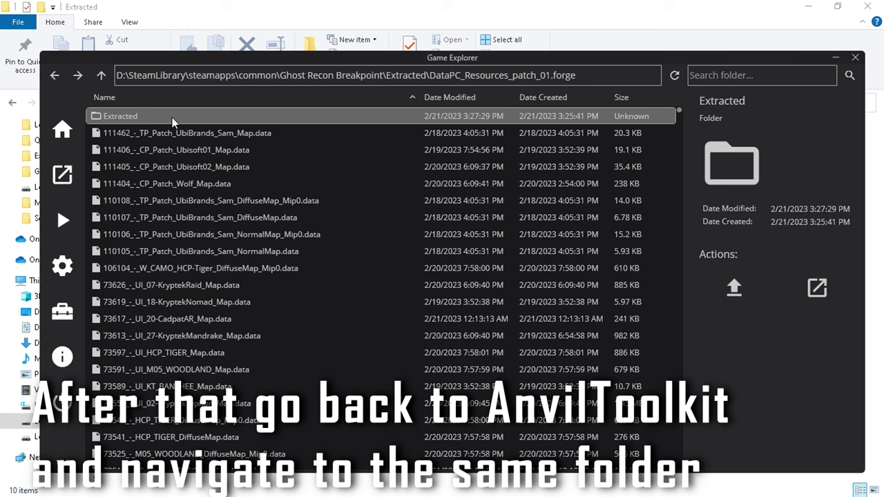
pyautogui.doubleClick(169, 118)
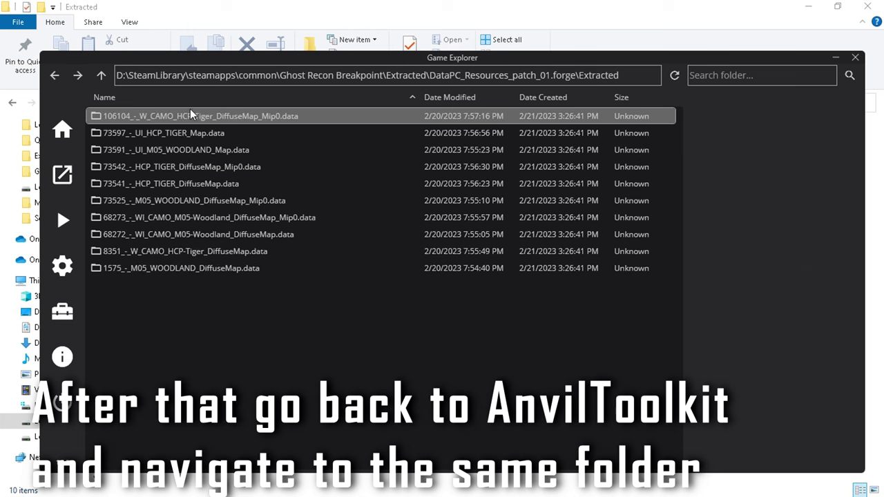
# Select all the mod's .data folders, from 106104_-_W_CAMO_HCP-Tiger_DiffuseMap_Mip0.data through 1575_-_M05_WOODLAND_DiffuseMap.data, and repack them.
pyautogui.click(319, 121)
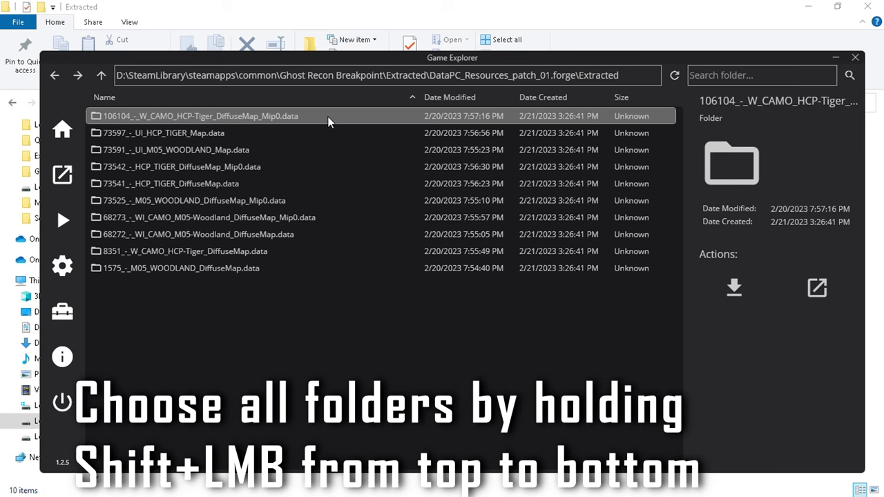
pyautogui.keyDown('shift'); pyautogui.click(274, 271); pyautogui.keyUp('shift')
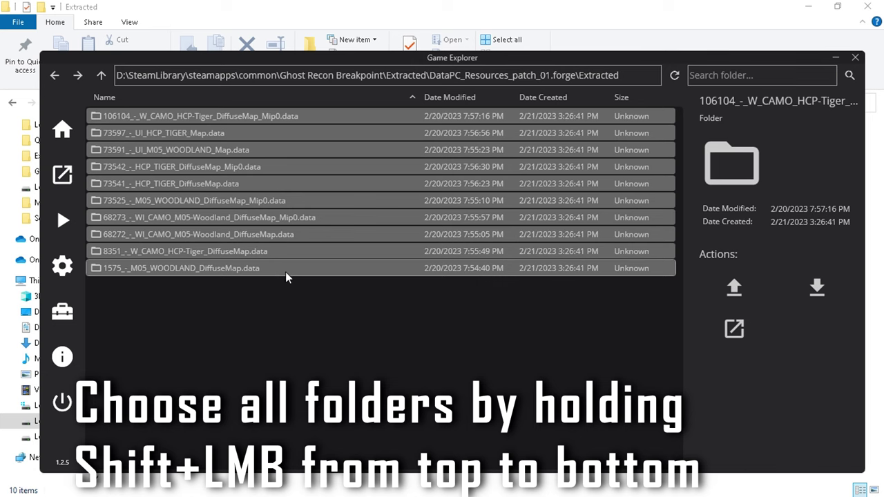
pyautogui.rightClick(293, 170)
pyautogui.click(337, 176)
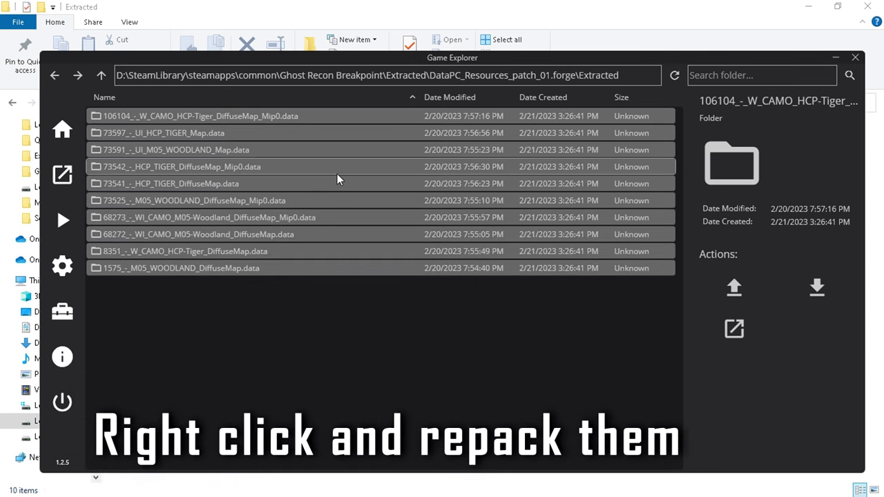
# Bring the AnvilToolkit Console in front of the Game Explorer and check the repacking progress of the data folders.
pyautogui.hotkey('alt', 'Tab')
pyautogui.hotkey('alt', 'Tab')
pyautogui.hotkey('alt', 'Tab')
pyautogui.hotkey('alt', 'Tab')
pyautogui.hotkey('alt', 'Tab')
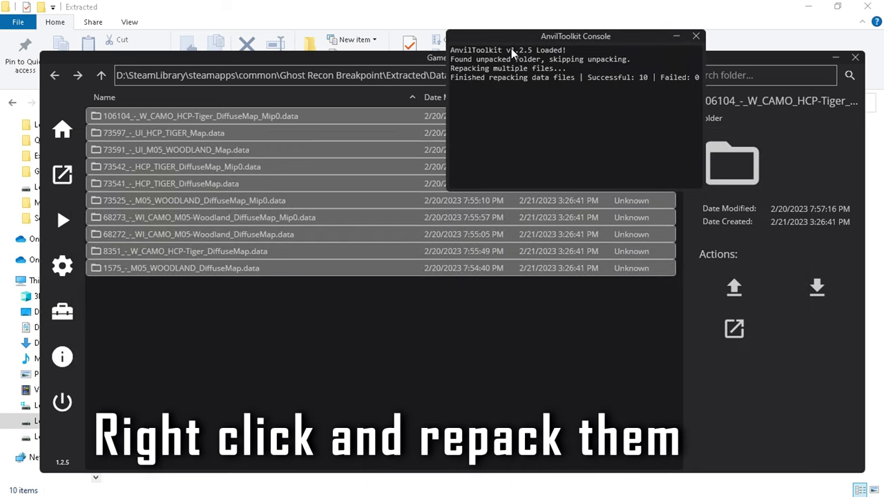
pyautogui.moveTo(523, 42); pyautogui.dragTo(366, 293)
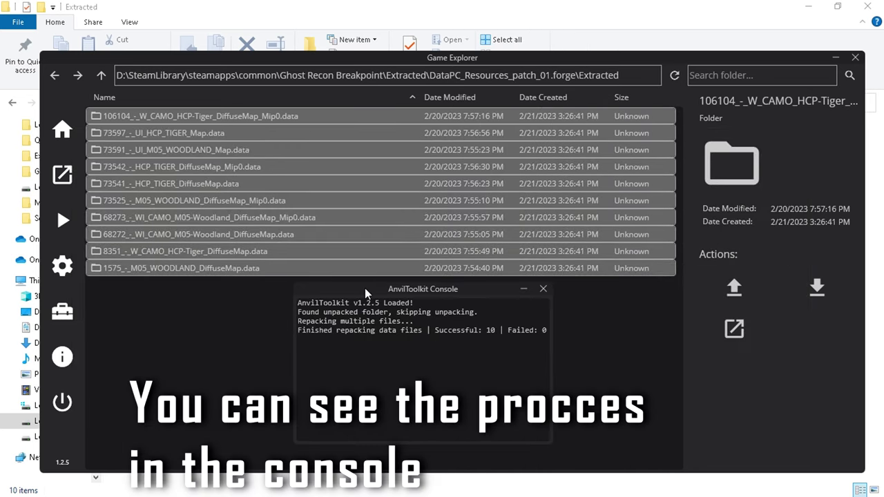
pyautogui.moveTo(374, 303); pyautogui.dragTo(550, 338)
pyautogui.click(501, 359)
# Go up two levels to the game's Extracted folder and repack the DataPC_Resources_patch_01.forge folder.
pyautogui.click(102, 79)
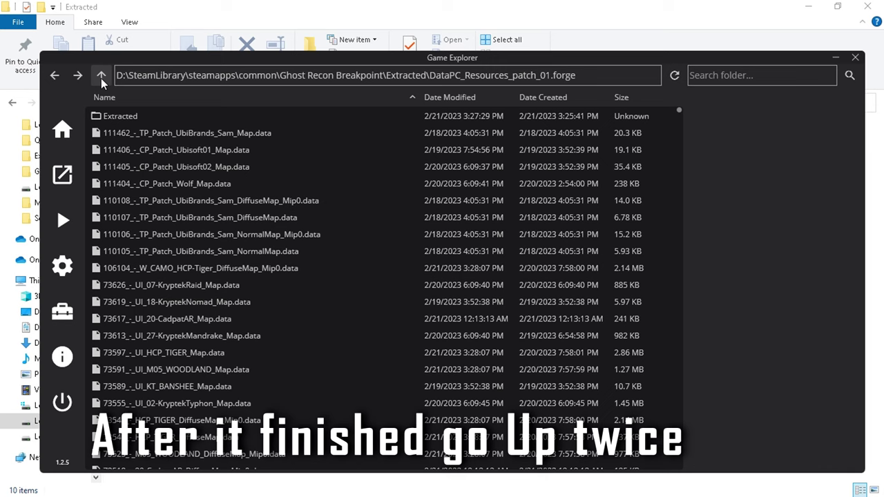
pyautogui.click(103, 79)
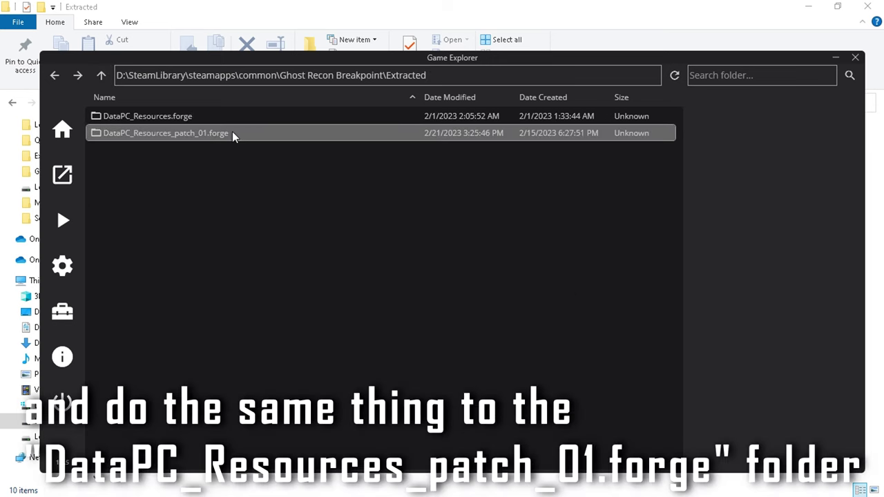
pyautogui.rightClick(234, 134)
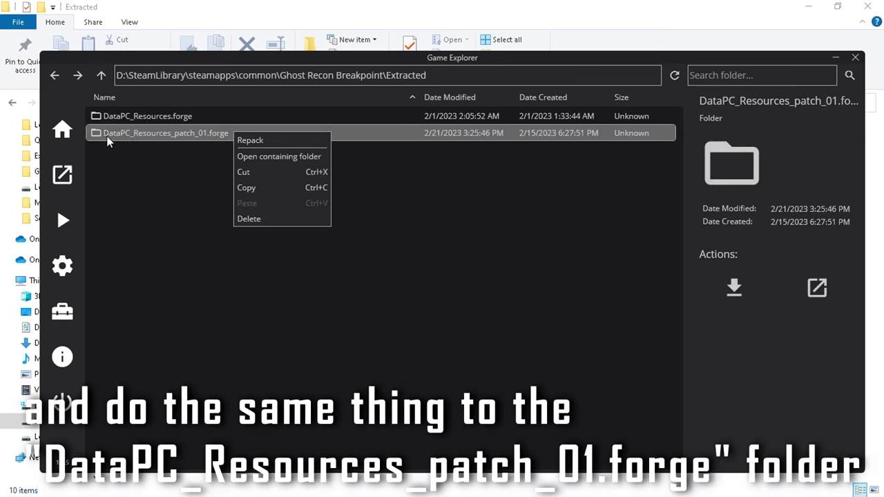
pyautogui.click(272, 143)
# Monitor the AnvilToolkit Console output until the forge repacking ends.
pyautogui.hotkey('alt', 'Tab')
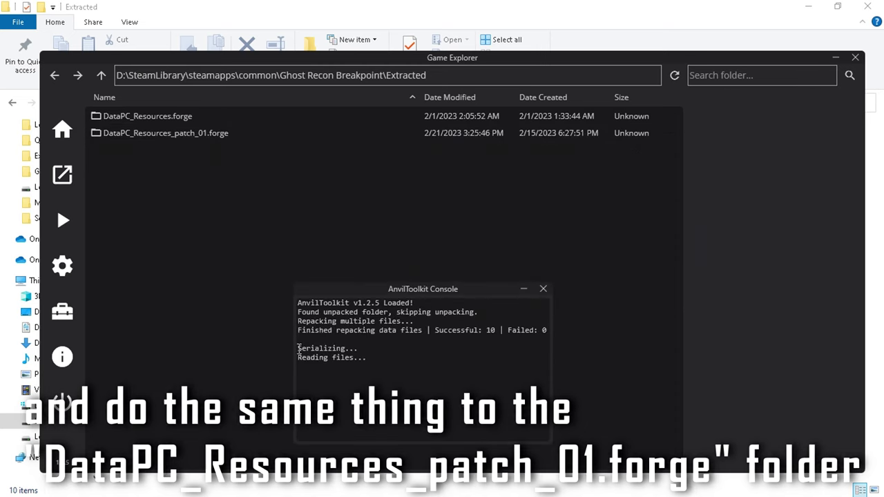
pyautogui.moveTo(300, 348); pyautogui.dragTo(412, 364)
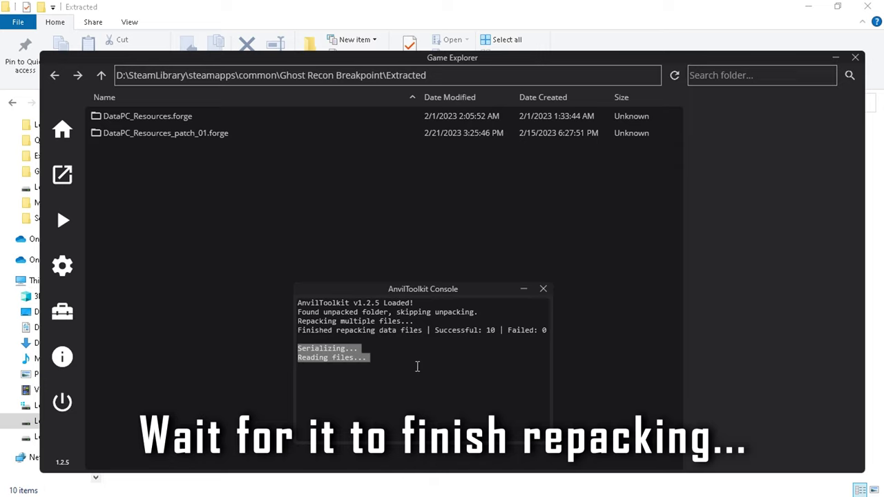
pyautogui.moveTo(353, 360); pyautogui.dragTo(435, 360)
pyautogui.moveTo(352, 357); pyautogui.dragTo(297, 349)
pyautogui.click(370, 357)
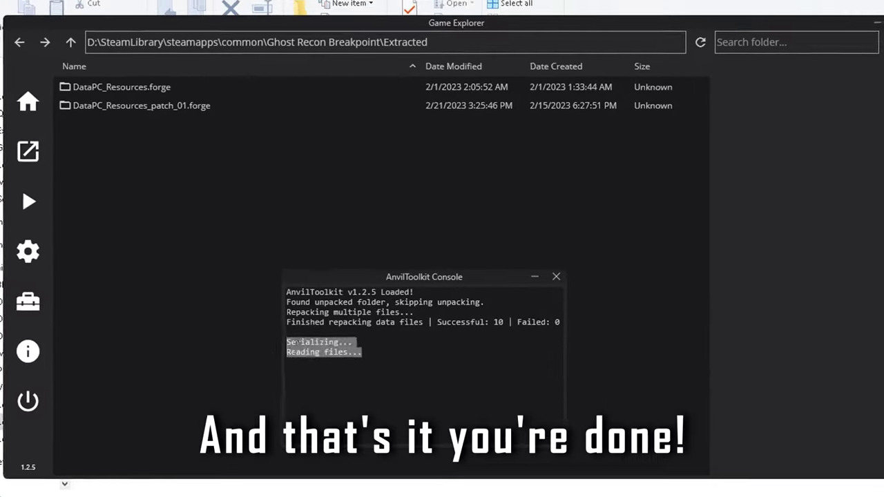
pyautogui.click(413, 361)
pyautogui.moveTo(413, 360); pyautogui.dragTo(448, 364)
pyautogui.click(425, 346)
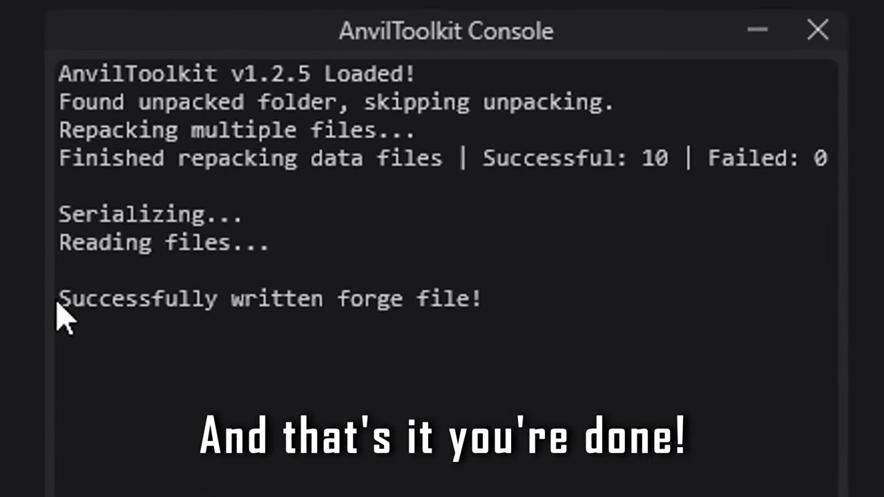
pyautogui.moveTo(65, 299); pyautogui.dragTo(560, 305)
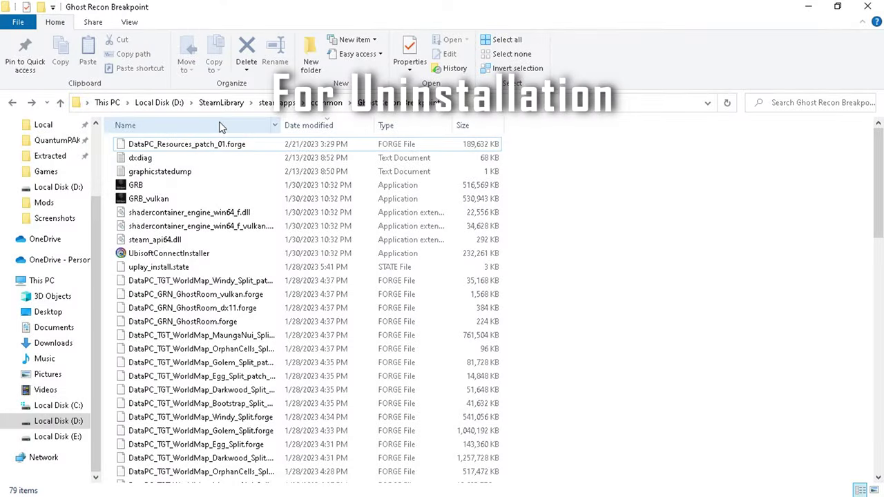
# Sort the Ghost Recon Breakpoint folder by name, open Backups and copy the original DataPC_Resources_patch_01.forge.
pyautogui.click(219, 126)
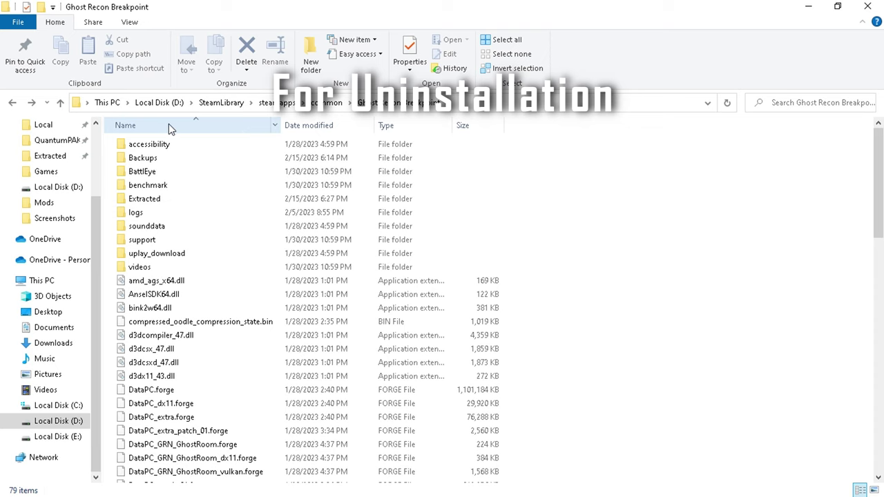
pyautogui.doubleClick(163, 166)
pyautogui.click(151, 161)
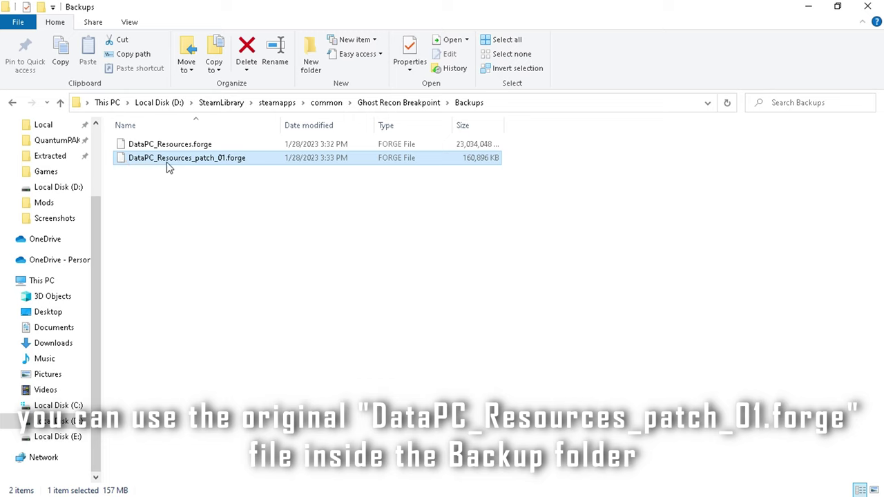
pyautogui.rightClick(250, 163)
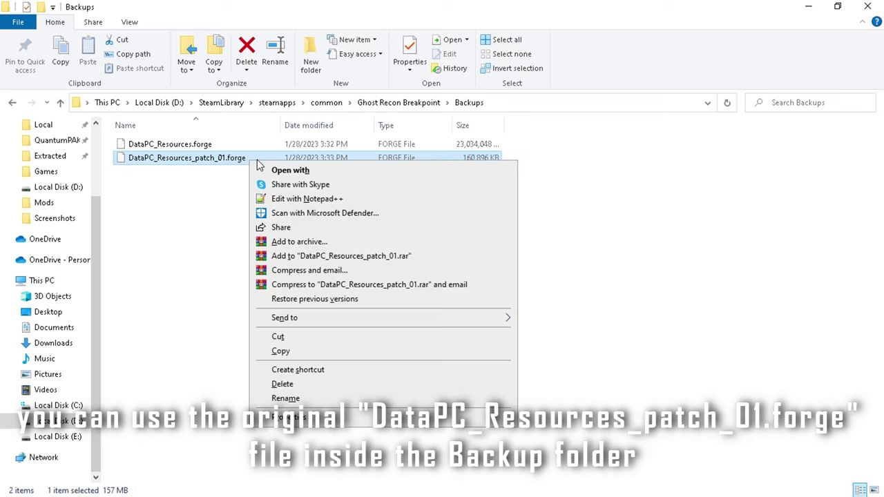
pyautogui.click(290, 351)
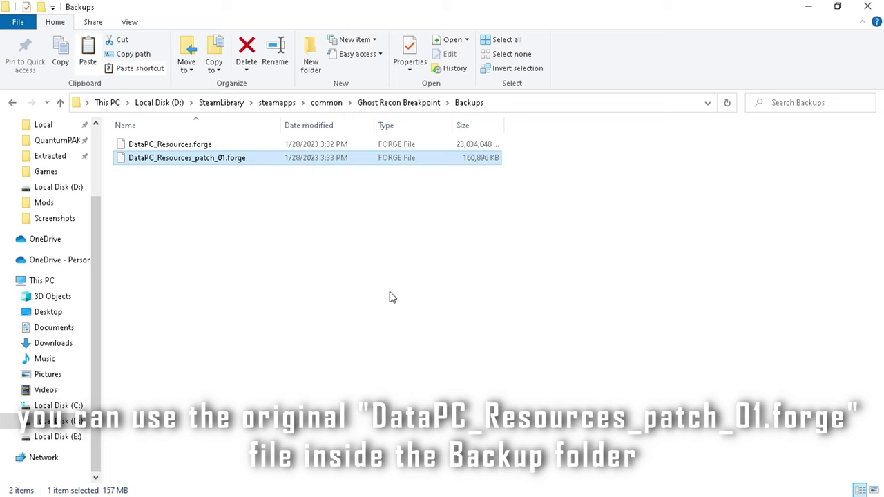
# Paste the backup DataPC_Resources_patch_01.forge into the Ghost Recon Breakpoint folder, replacing the modded file.
pyautogui.click(373, 102)
pyautogui.rightClick(547, 241)
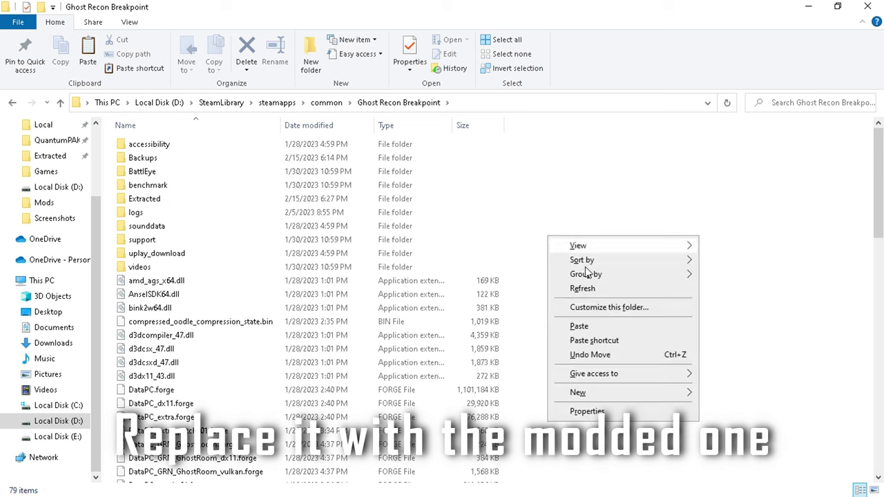
pyautogui.click(590, 326)
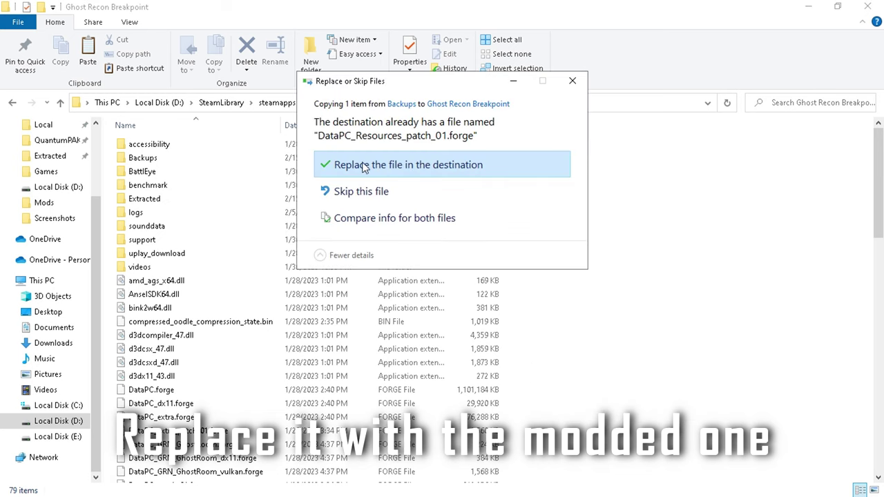
pyautogui.click(485, 167)
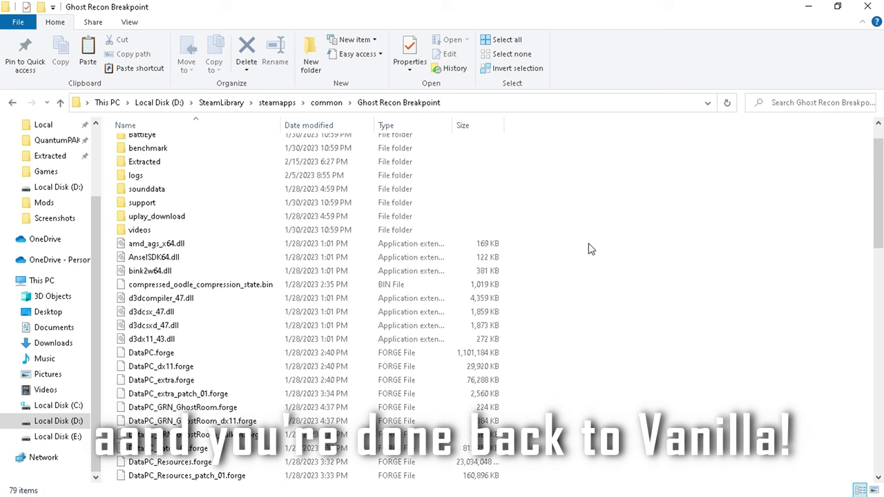
pyautogui.scroll(-3, 491, 297)
pyautogui.click(239, 355)
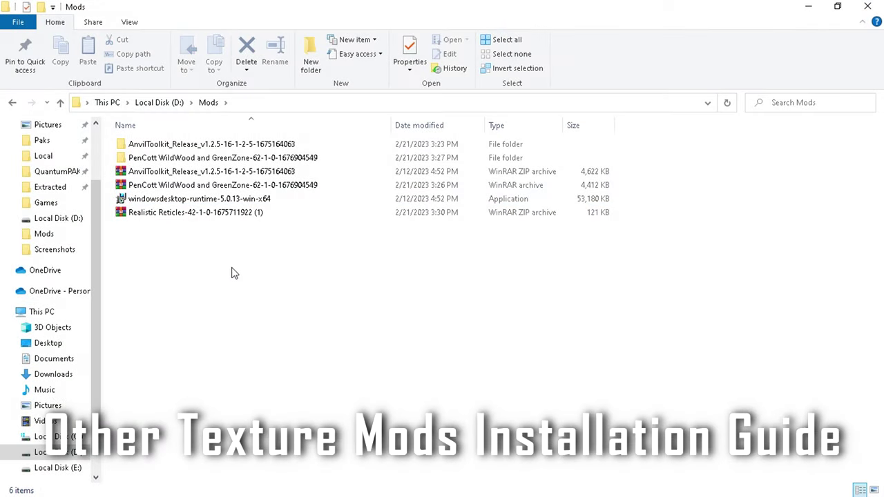
pyautogui.rightClick(233, 269)
pyautogui.click(267, 320)
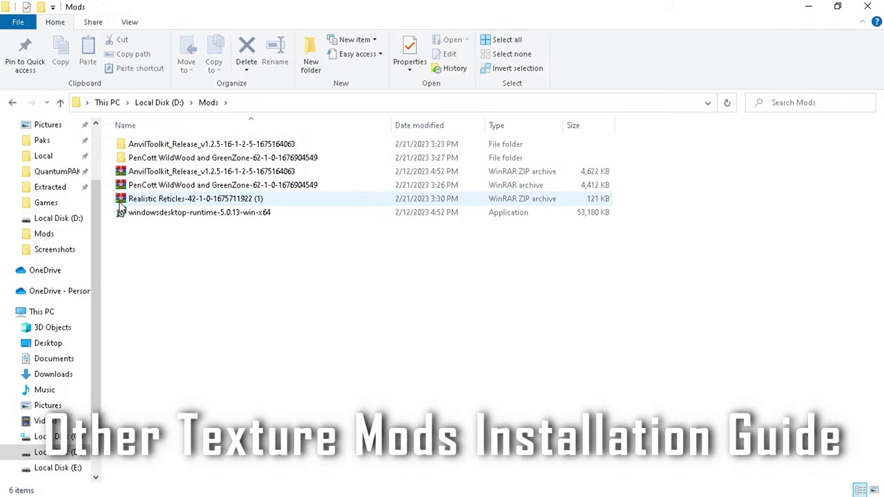
pyautogui.click(241, 200)
pyautogui.rightClick(267, 200)
pyautogui.click(326, 256)
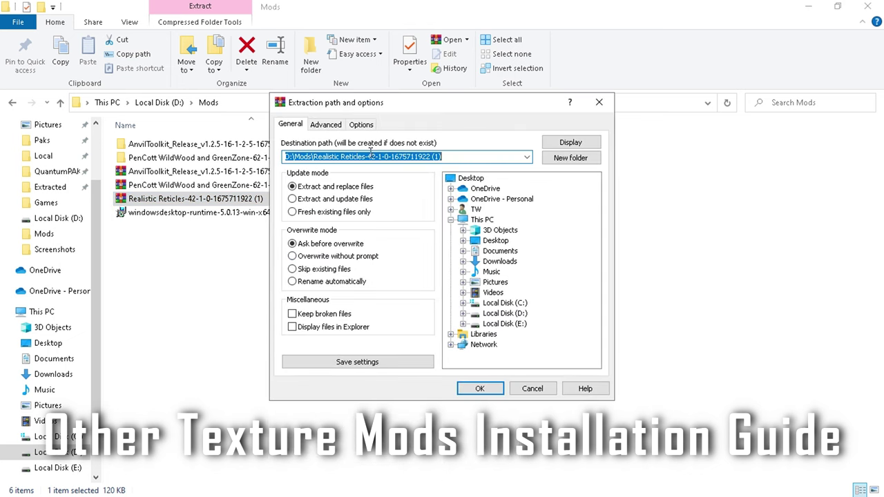
pyautogui.click(484, 387)
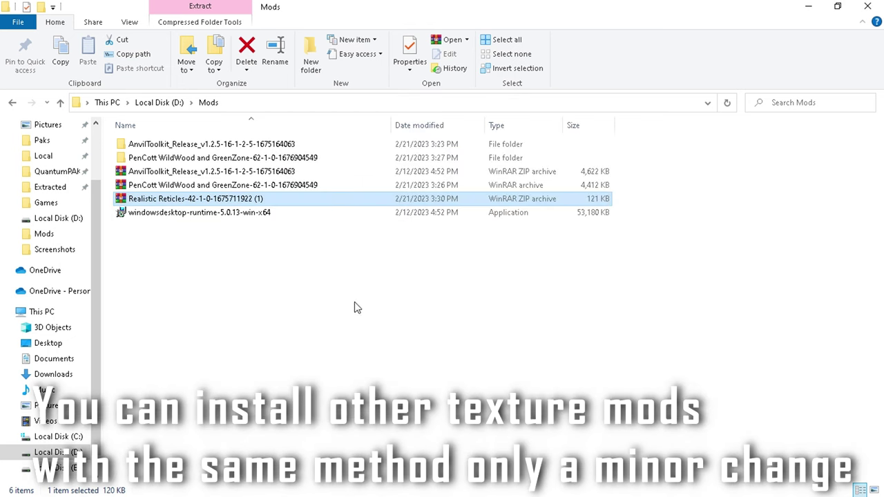
# Open the extracted Realistic Reticles folder and look through its .data files.
pyautogui.click(132, 173)
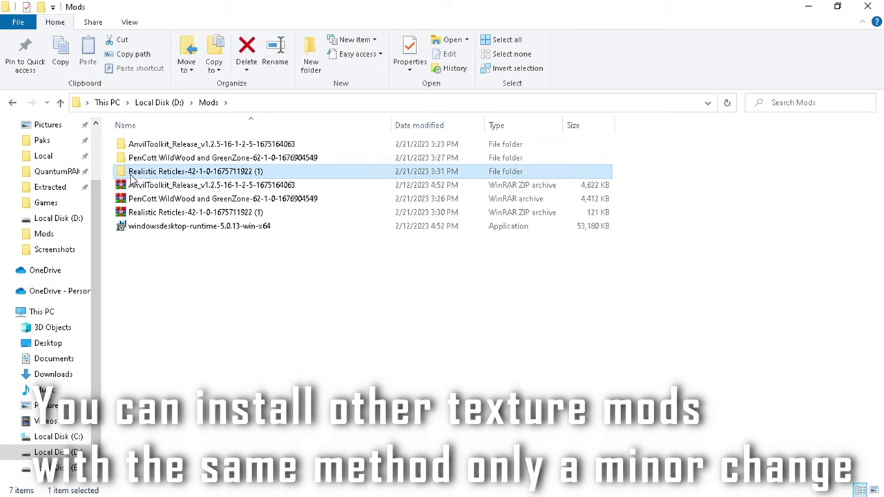
pyautogui.doubleClick(288, 178)
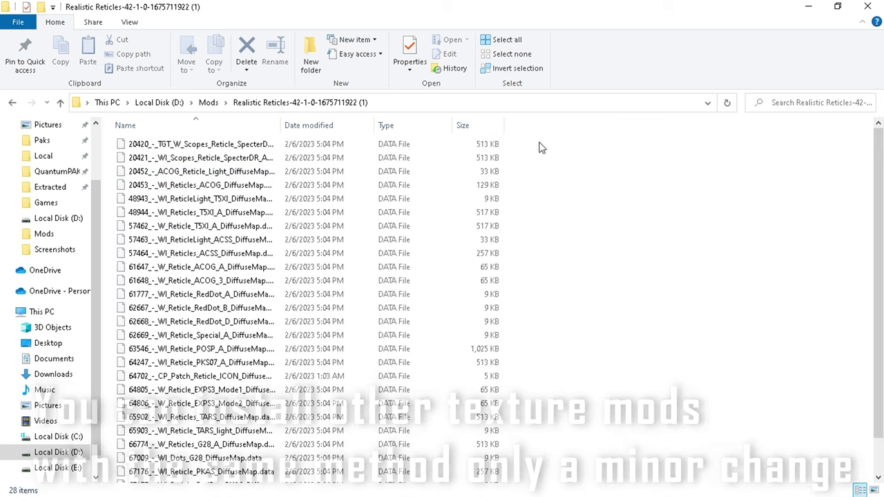
pyautogui.moveTo(532, 149); pyautogui.dragTo(262, 471)
pyautogui.scroll(-1, 296, 203)
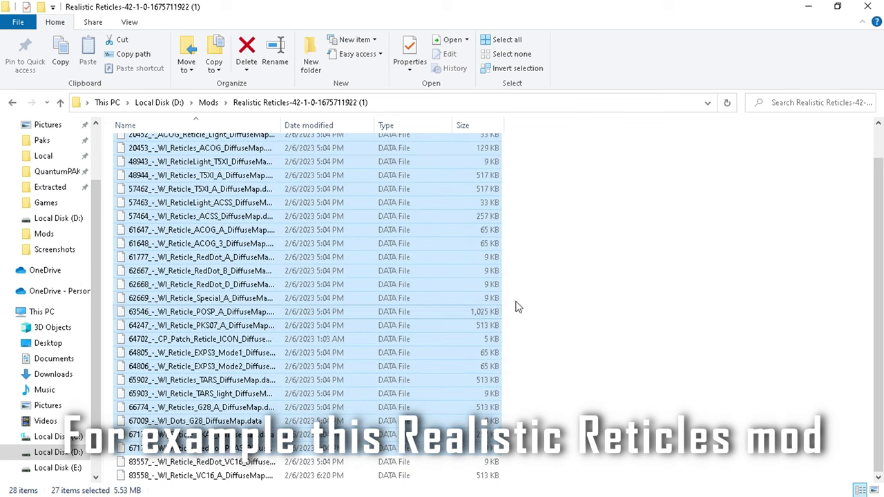
pyautogui.click(563, 237)
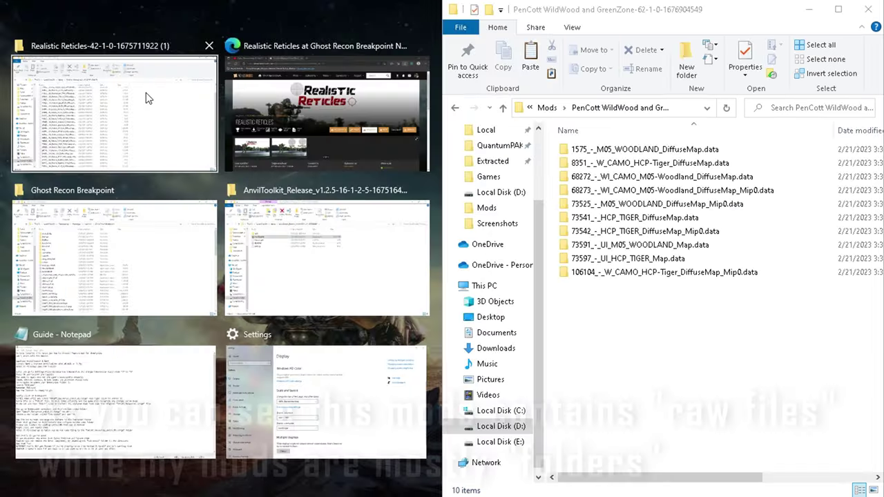
# Place the Realistic Reticles folder beside the PenCott WildWood and GreenZone folder and compare the contents of the two mods.
pyautogui.click(108, 128)
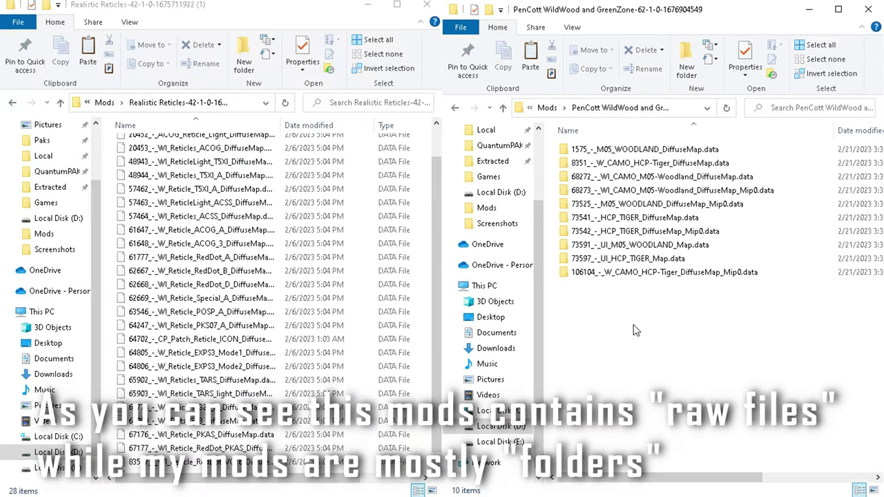
pyautogui.scroll(1, 304, 267)
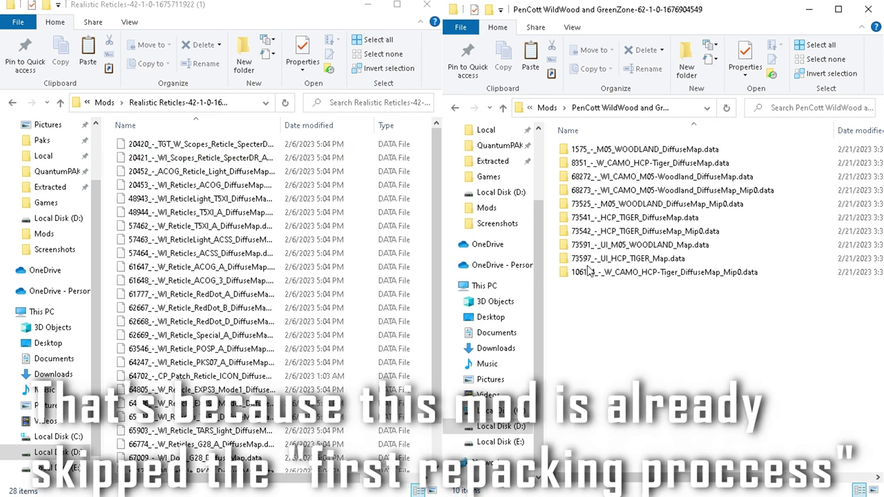
pyautogui.click(180, 144)
pyautogui.scroll(-1, 215, 255)
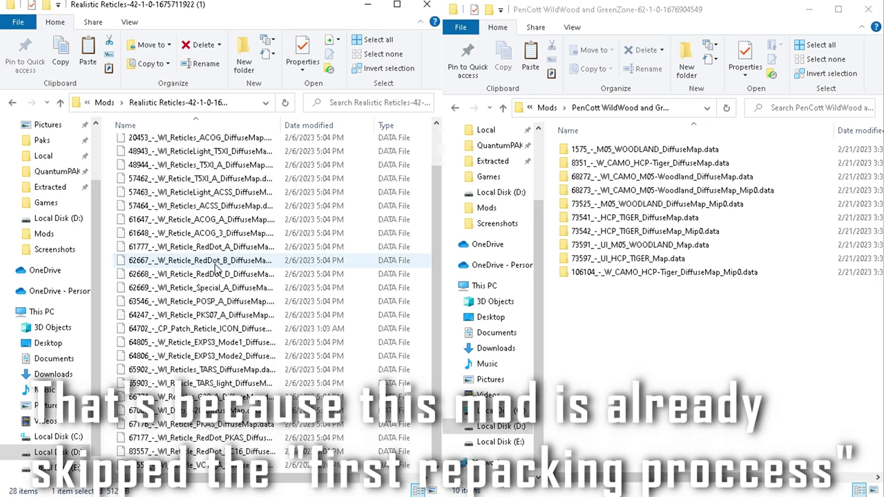
pyautogui.hotkey('ctrl', 'a')
pyautogui.scroll(1, 210, 385)
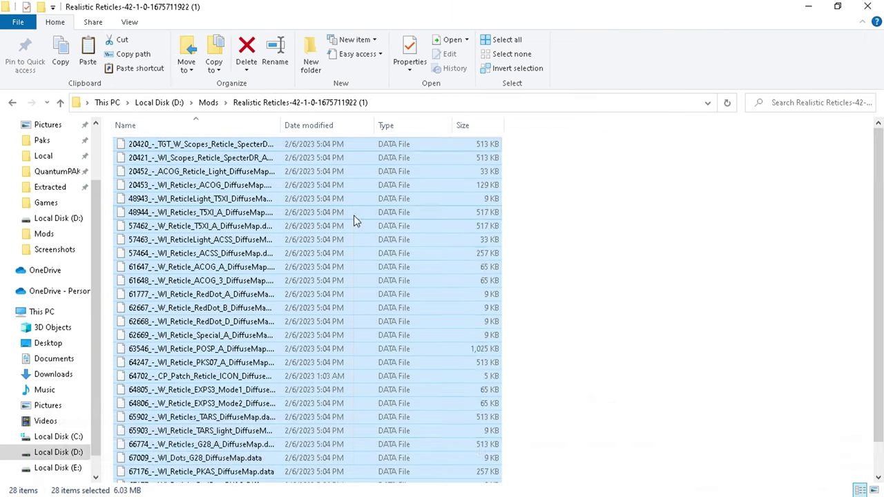
pyautogui.rightClick(353, 220)
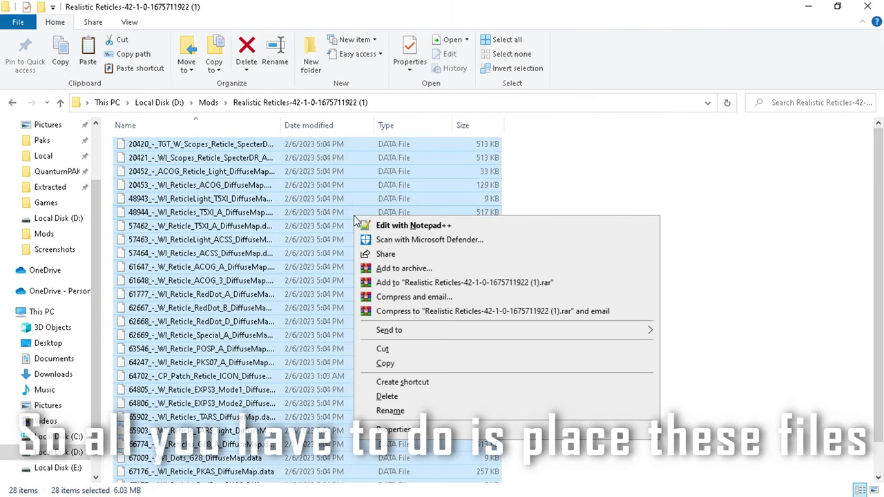
pyautogui.click(401, 365)
# Open the Ghost Recon Breakpoint game folder under D:\SteamLibrary\steamapps\common.
pyautogui.scroll(2, 47, 331)
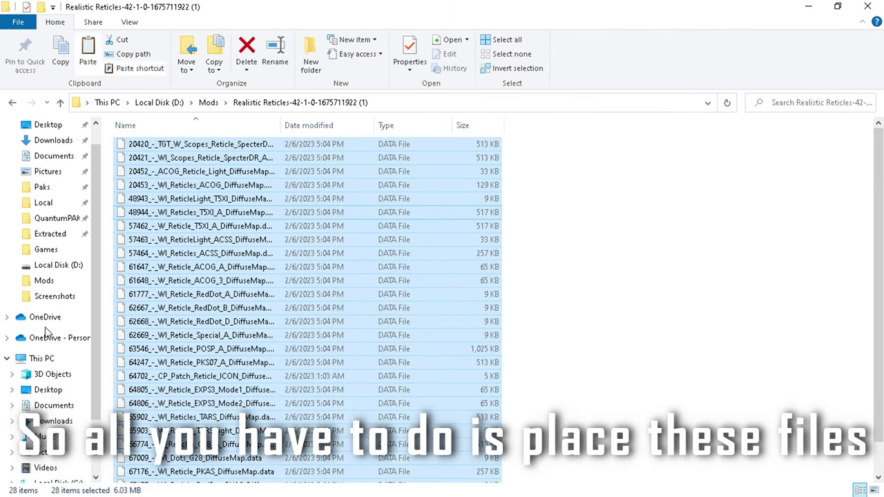
pyautogui.scroll(1, 46, 324)
pyautogui.scroll(-4, 52, 324)
pyautogui.click(48, 421)
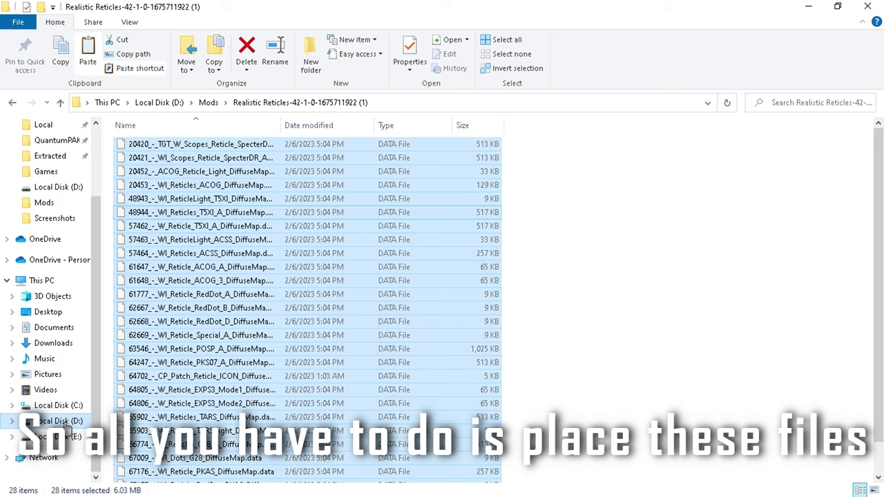
pyautogui.scroll(-2, 213, 318)
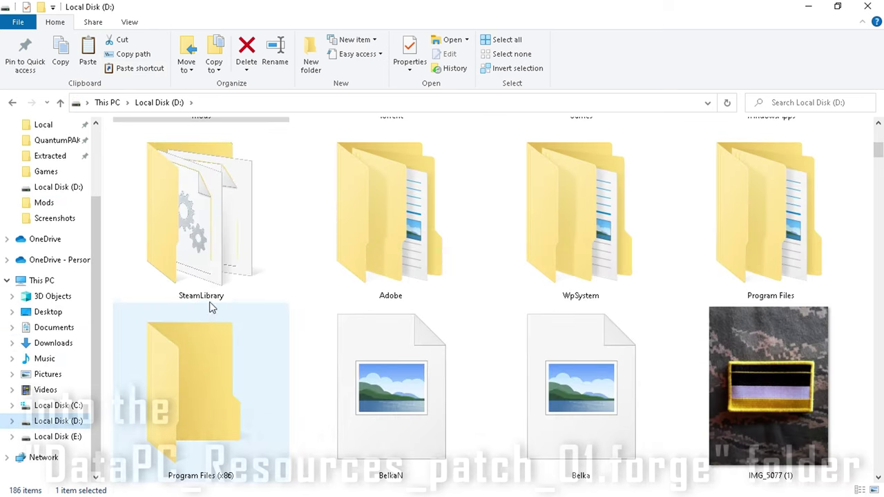
pyautogui.doubleClick(213, 305)
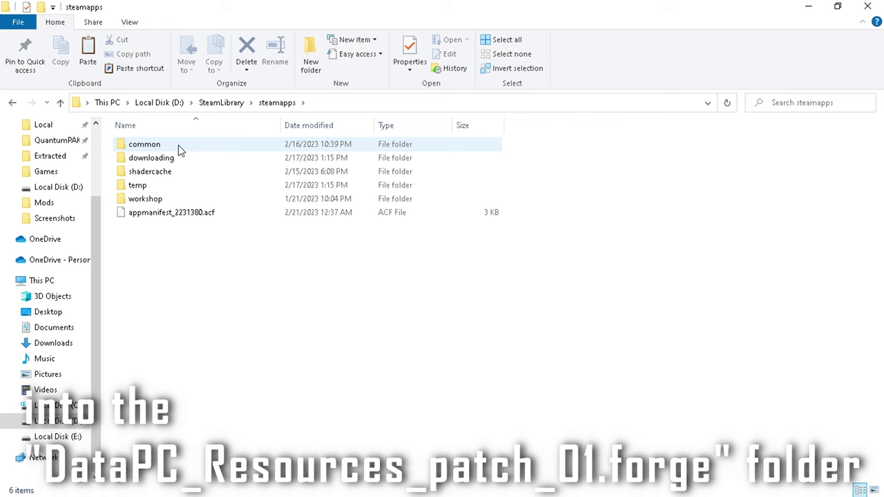
pyautogui.doubleClick(185, 147)
pyautogui.click(218, 164)
pyautogui.doubleClick(218, 163)
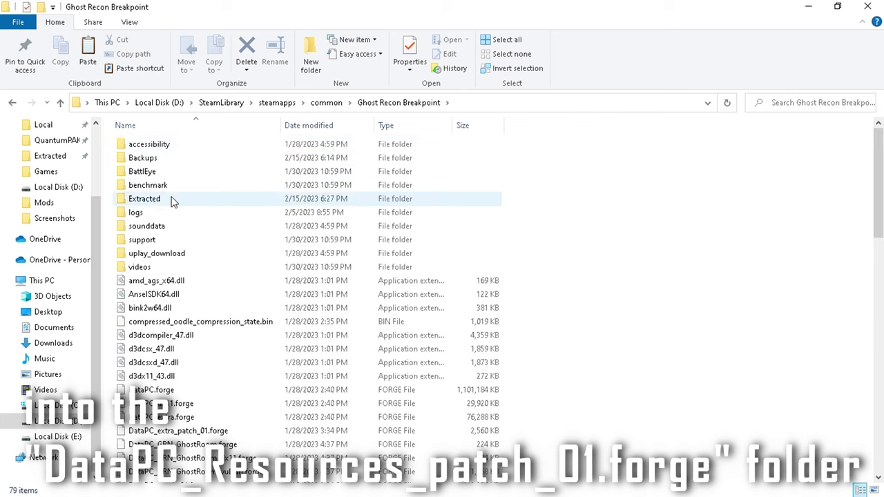
# Open the DataPC_Resources_patch_01.forge folder inside the game's Extracted folder.
pyautogui.click(145, 199)
pyautogui.doubleClick(192, 202)
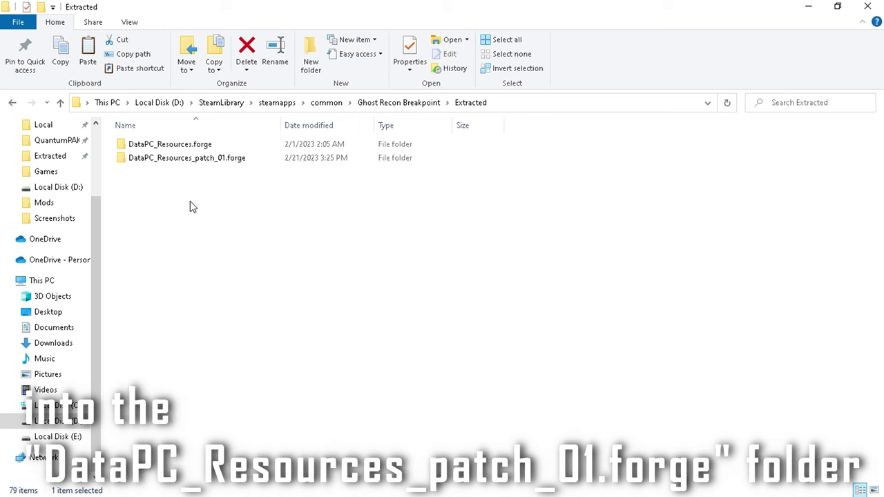
pyautogui.click(142, 160)
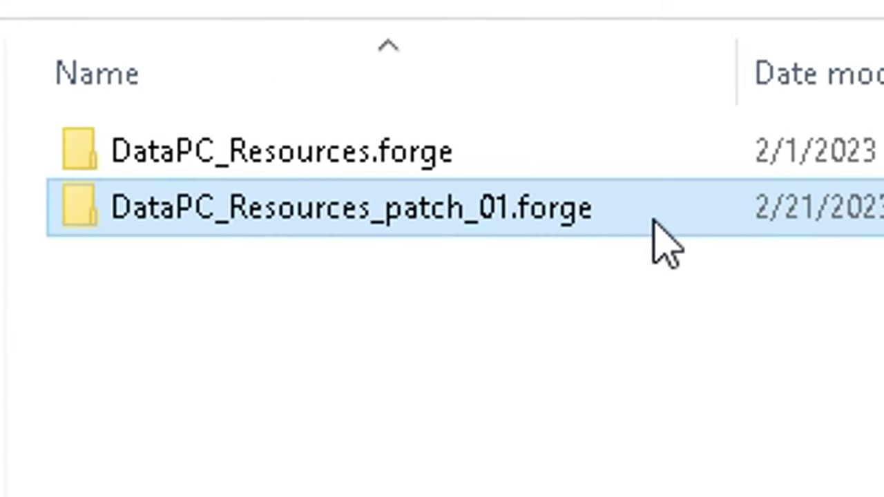
pyautogui.doubleClick(367, 187)
# Paste the copied reticle .data files into the extracted DataPC_Resources_patch_01.forge folder, look over them and refresh the file list.
pyautogui.rightClick(715, 169)
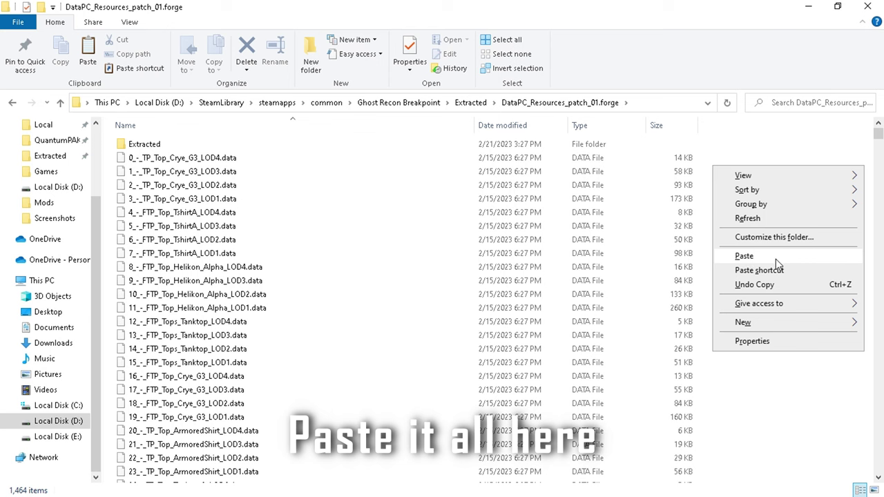
pyautogui.click(744, 256)
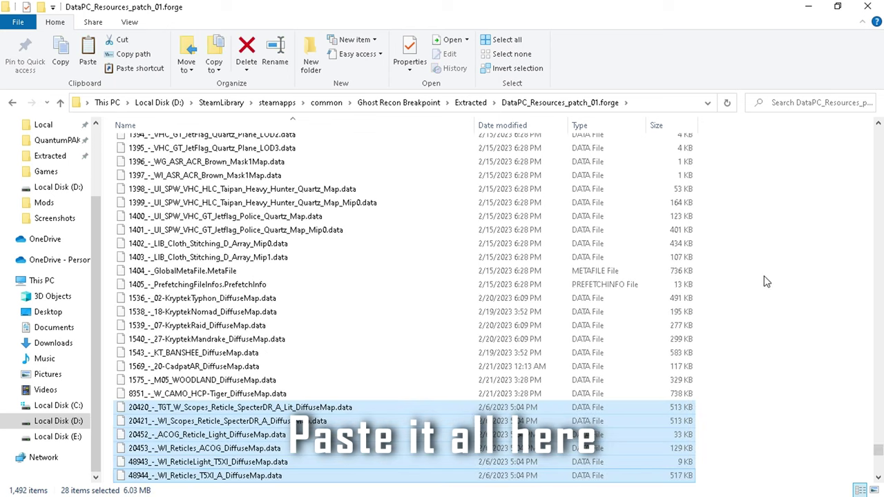
pyautogui.scroll(-5, 637, 311)
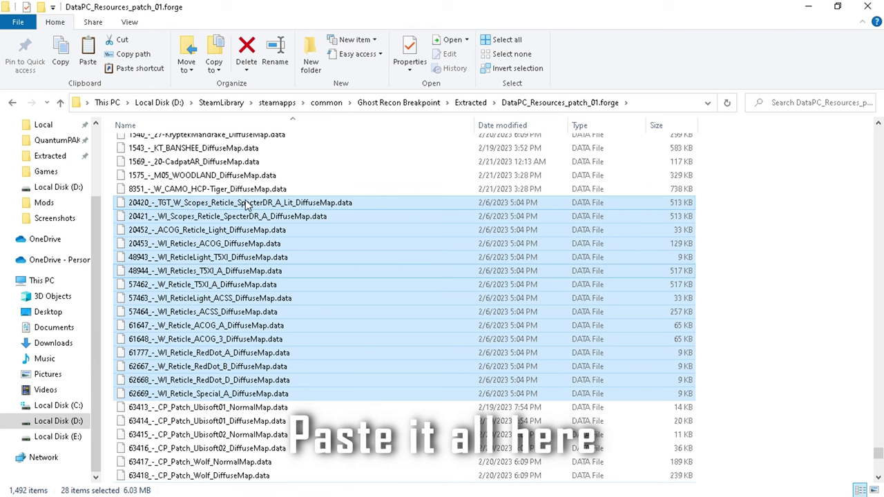
pyautogui.click(712, 256)
pyautogui.rightClick(723, 224)
pyautogui.click(735, 274)
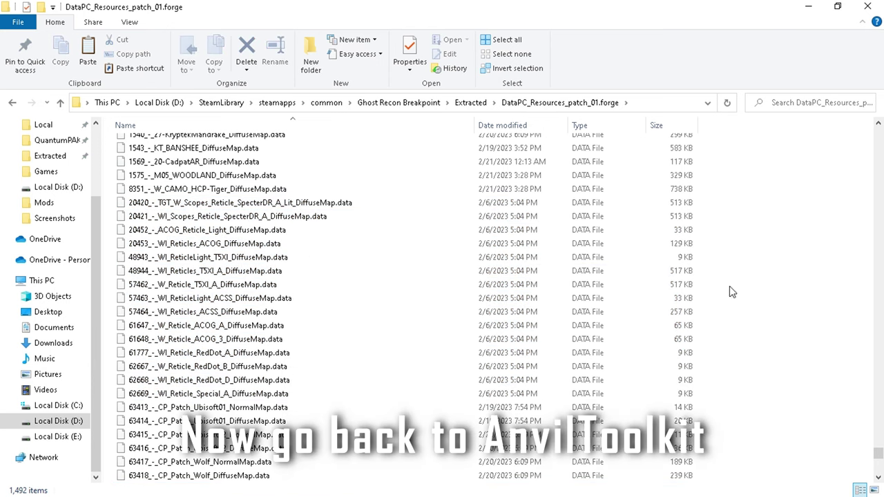
# Switch to AnvilToolkit and repack the DataPC_Resources_patch_01.forge folder in Extracted.
pyautogui.moveTo(427, 486)
pyautogui.click(477, 434)
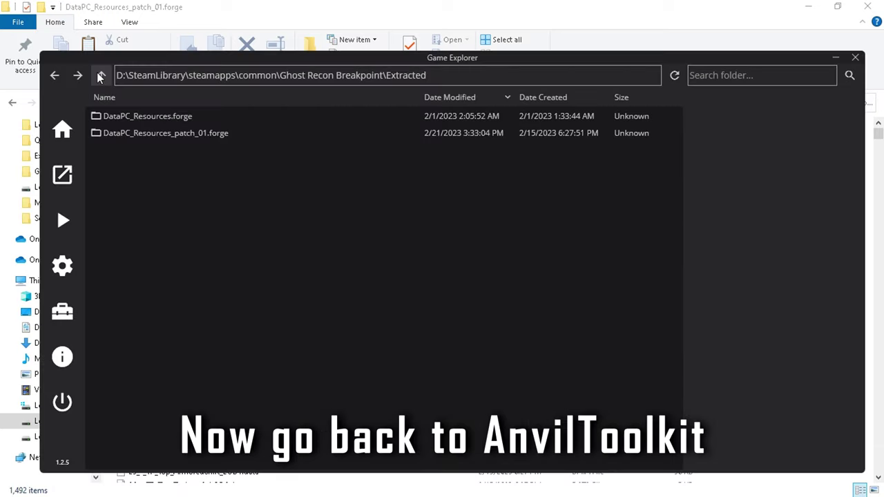
pyautogui.click(247, 135)
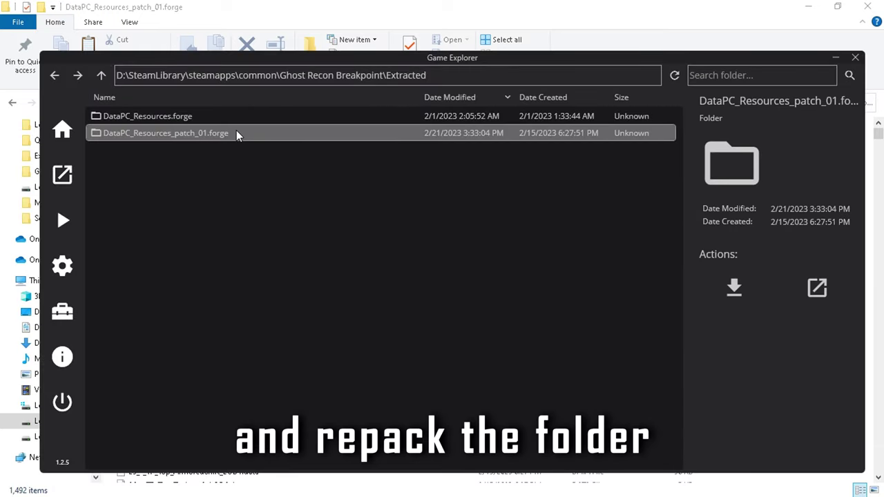
pyautogui.rightClick(238, 134)
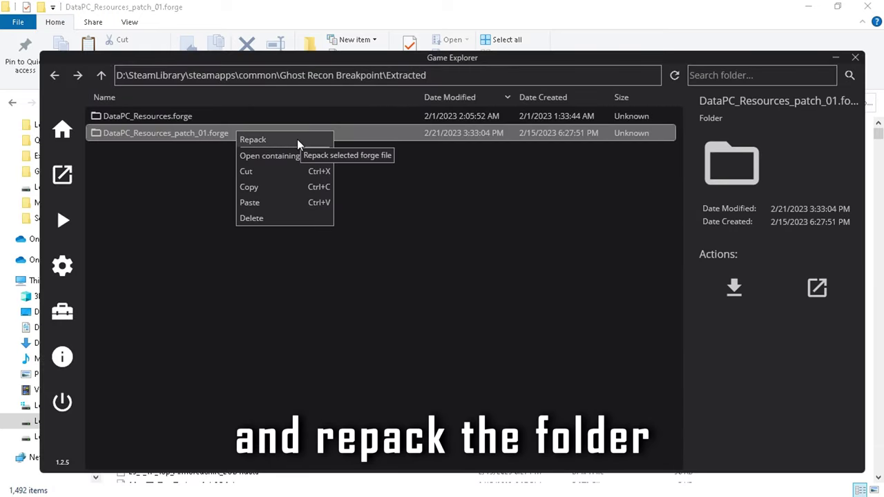
pyautogui.click(280, 140)
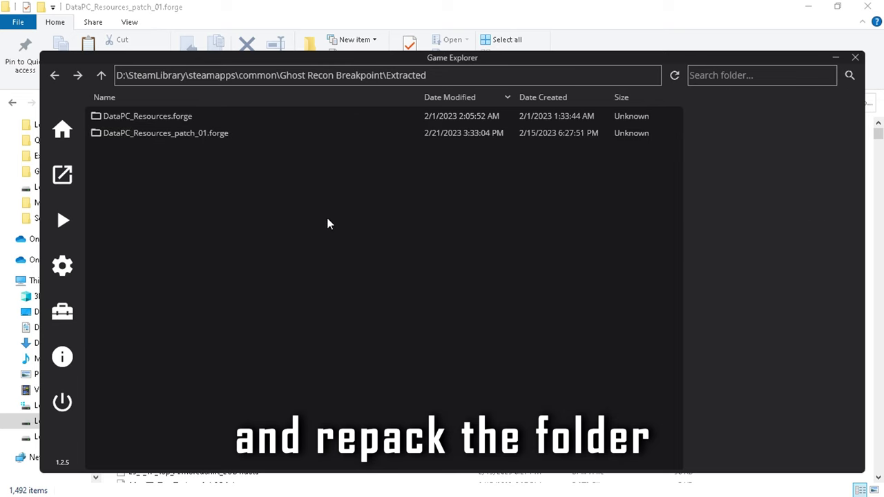
# Check the repacking progress in the AnvilToolkit console, and go up to the Ghost Recon Breakpoint folder in the Game Explorer.
pyautogui.hotkey('alt', 'Tab')
pyautogui.hotkey('alt', 'Tab')
pyautogui.hotkey('alt', 'Tab')
pyautogui.hotkey('alt', 'Tab')
pyautogui.hotkey('alt', 'Tab')
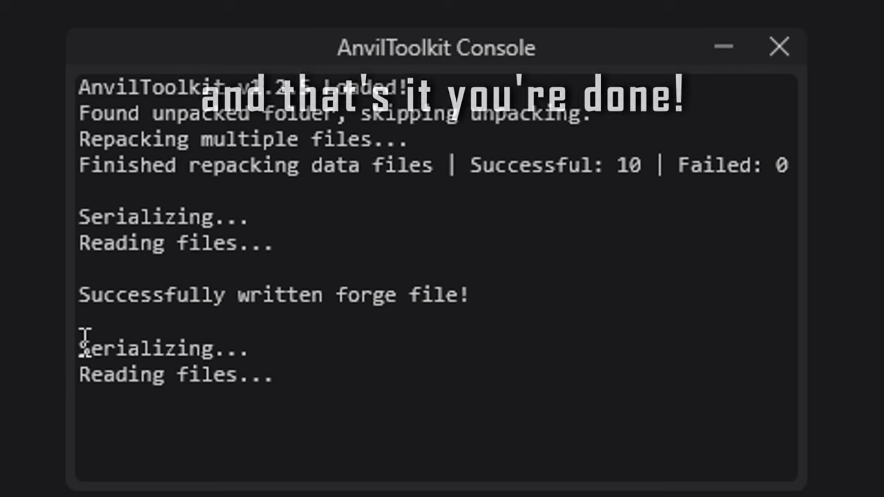
pyautogui.moveTo(299, 394); pyautogui.dragTo(611, 432)
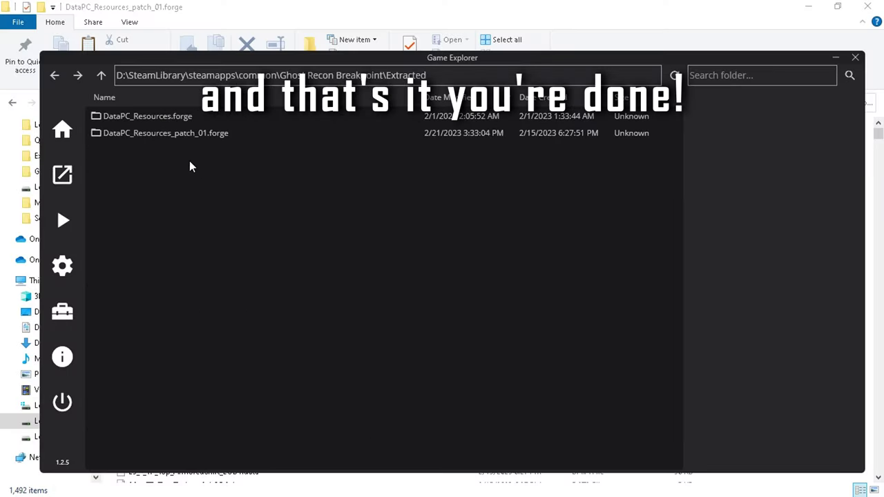
pyautogui.click(101, 74)
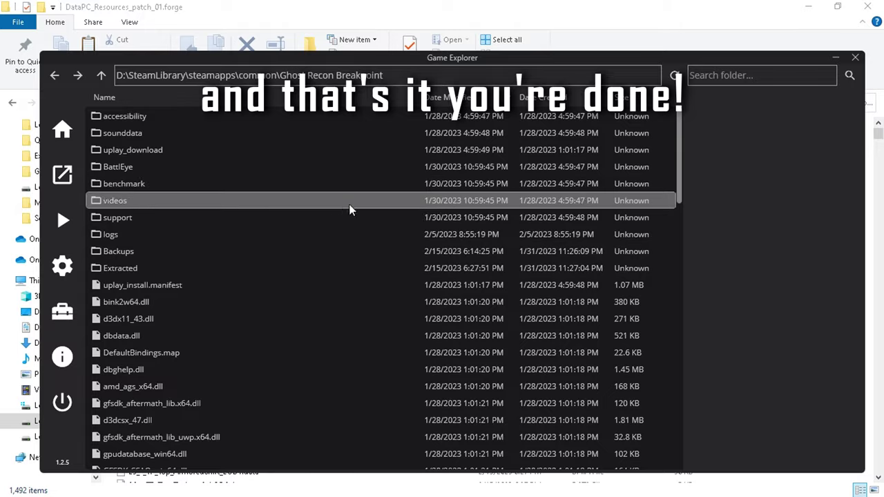